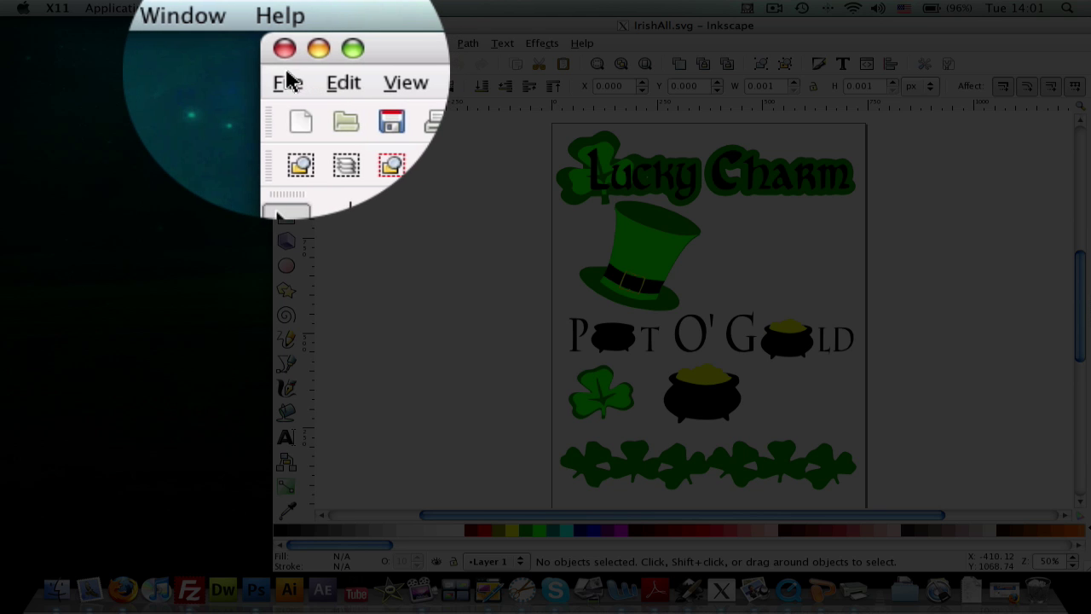
# Step: Open PotOGold.svg from the Pot O Gold folder in Inkscape and enlarge its window
pyautogui.click(288, 81)
pyautogui.click(319, 147)
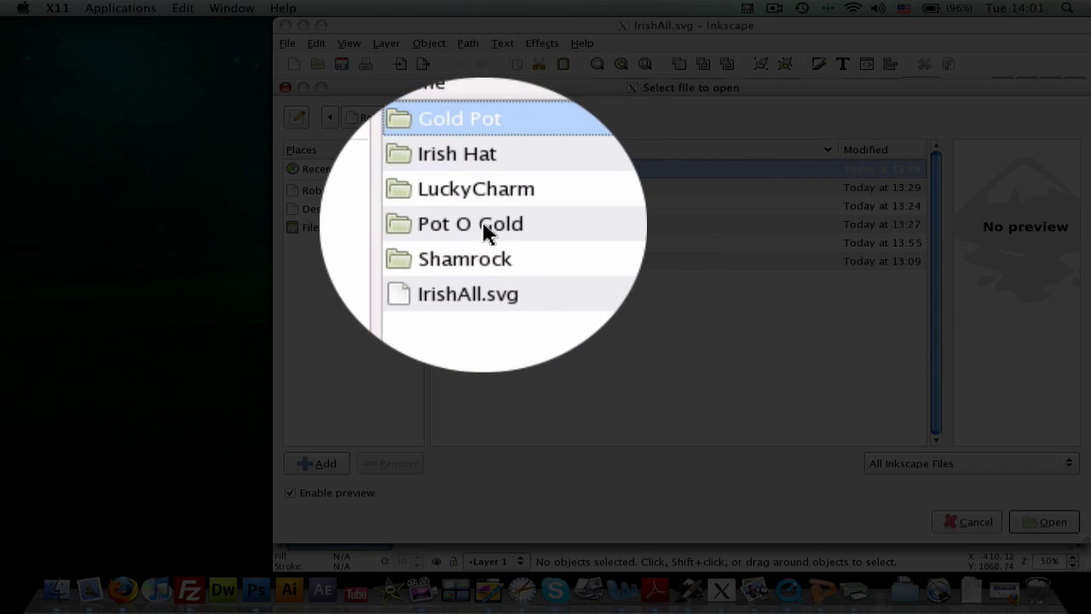
pyautogui.doubleClick(483, 228)
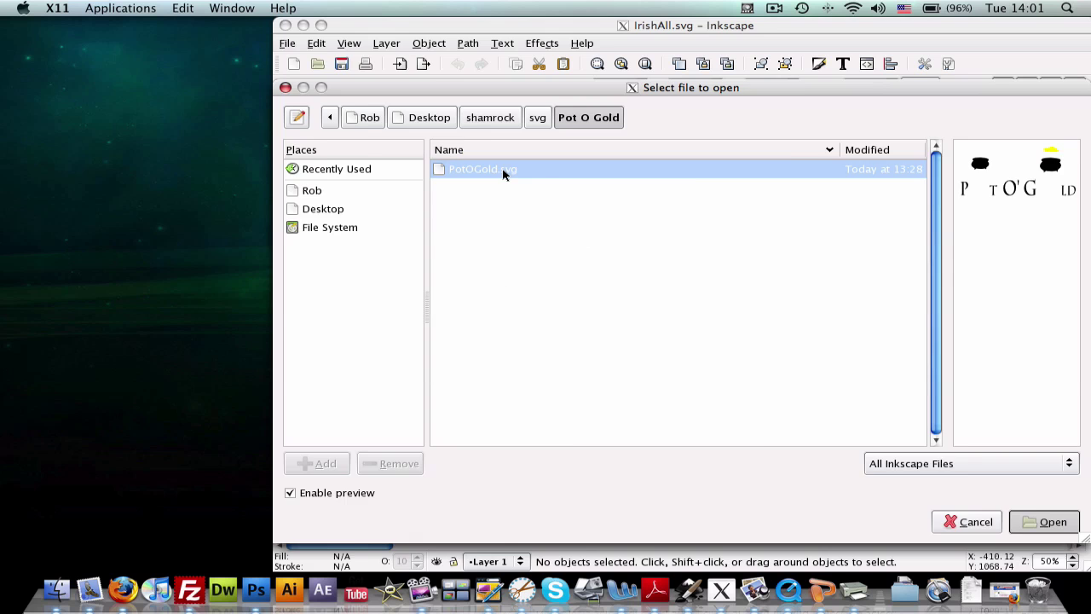
pyautogui.doubleClick(504, 170)
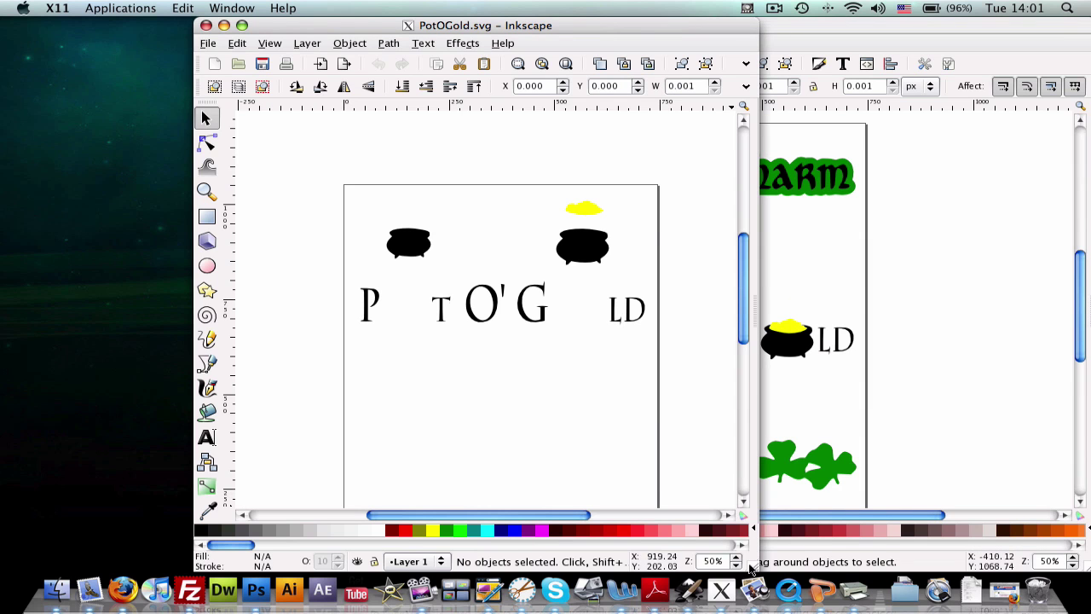
pyautogui.moveTo(755, 569); pyautogui.dragTo(915, 581)
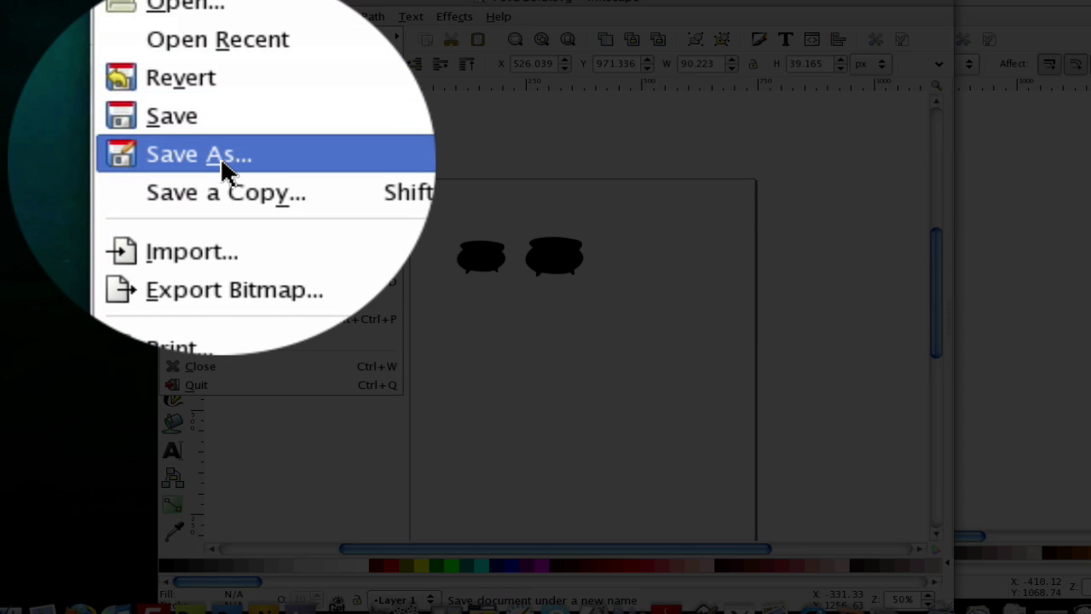
# Step: Create a BlackPot folder inside Pot O Gold and save the two-pot drawing there as Pots.svg
pyautogui.click(219, 157)
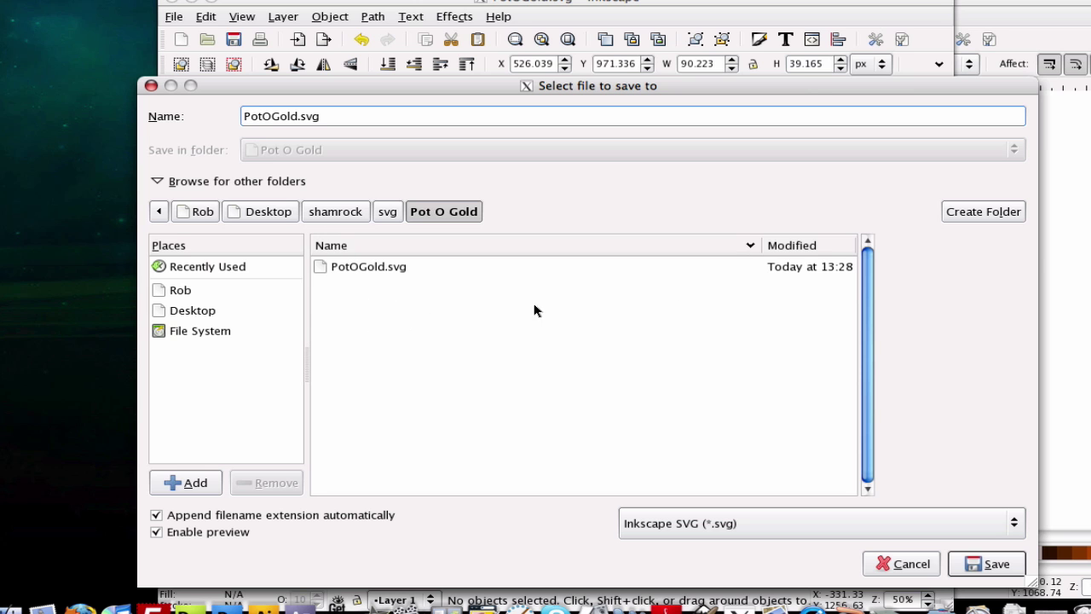
pyautogui.click(987, 213)
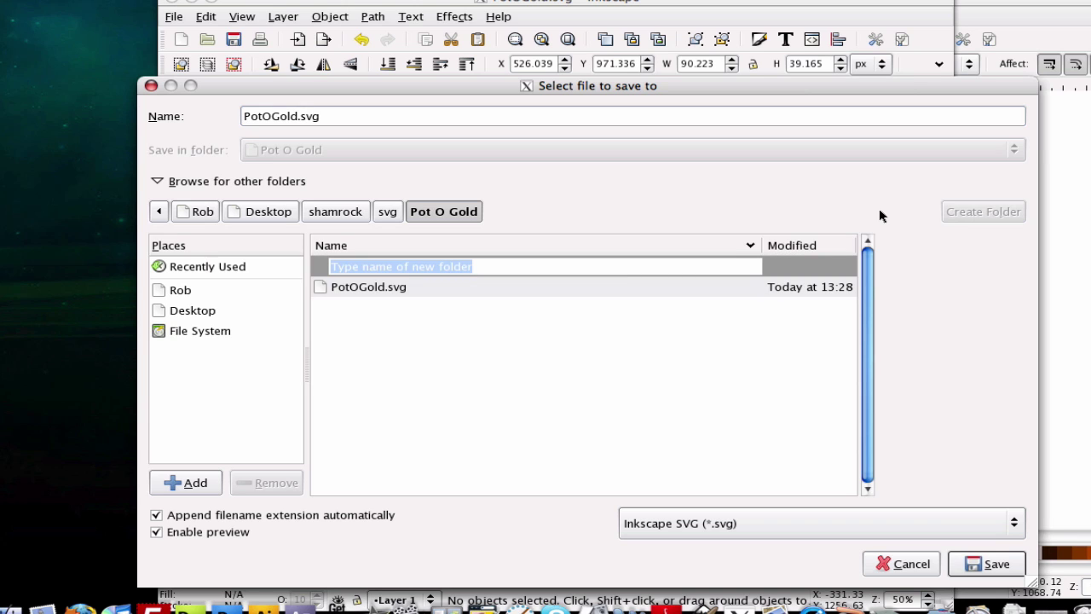
pyautogui.write('BlackPot')
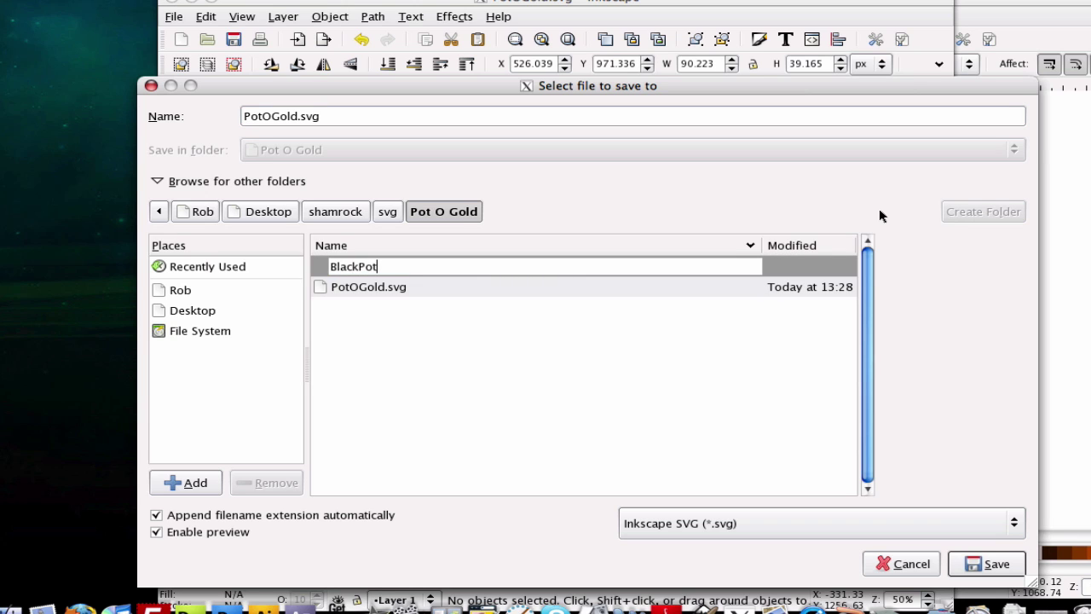
pyautogui.press('Return')
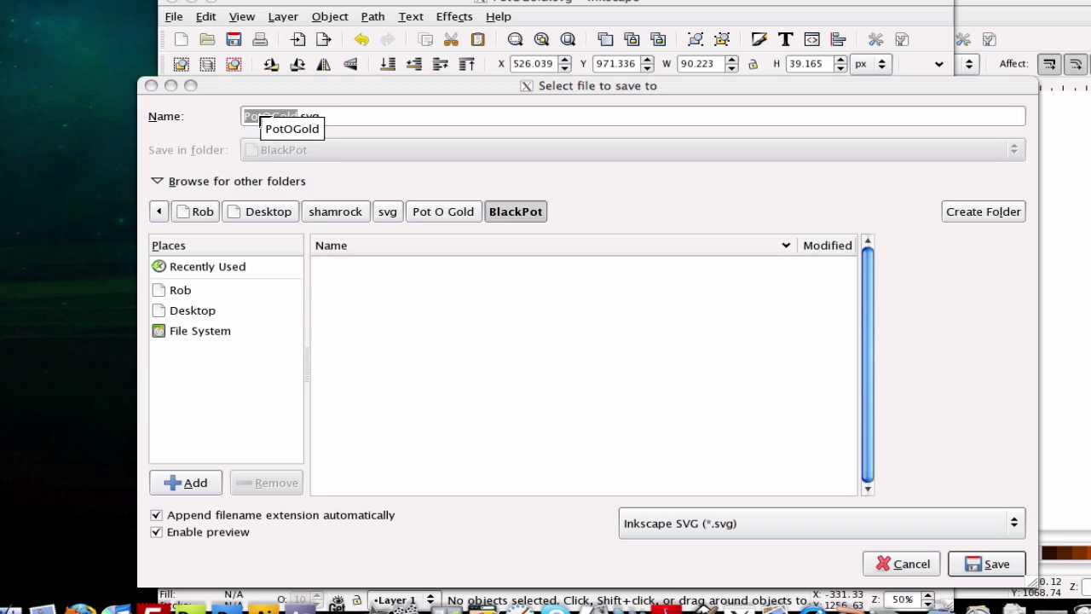
pyautogui.click(264, 114)
pyautogui.hotkey('ctrl', 'a')
pyautogui.write('t')
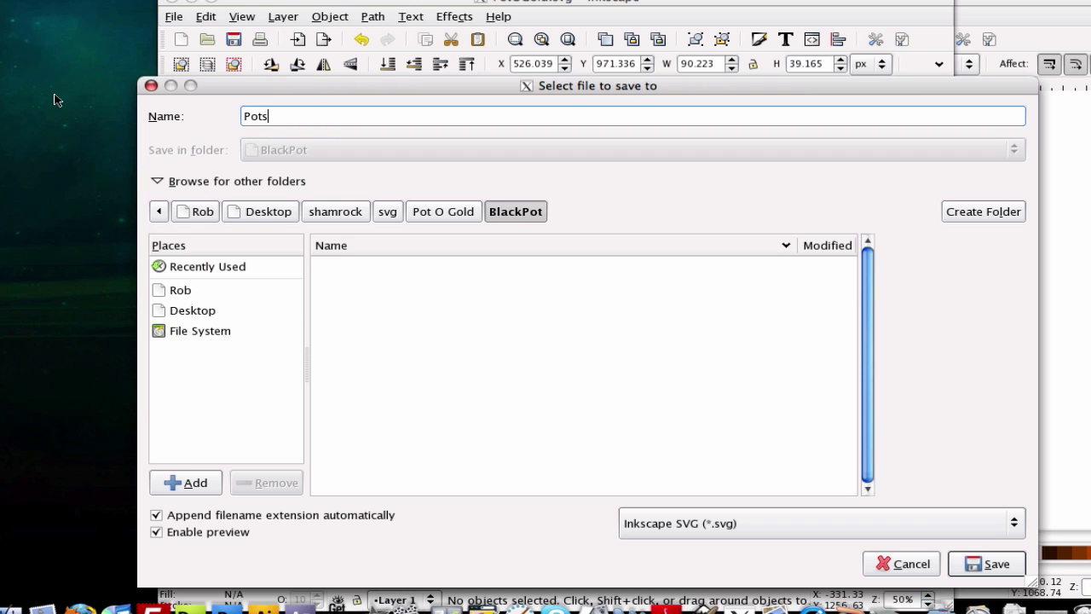
pyautogui.press('Return')
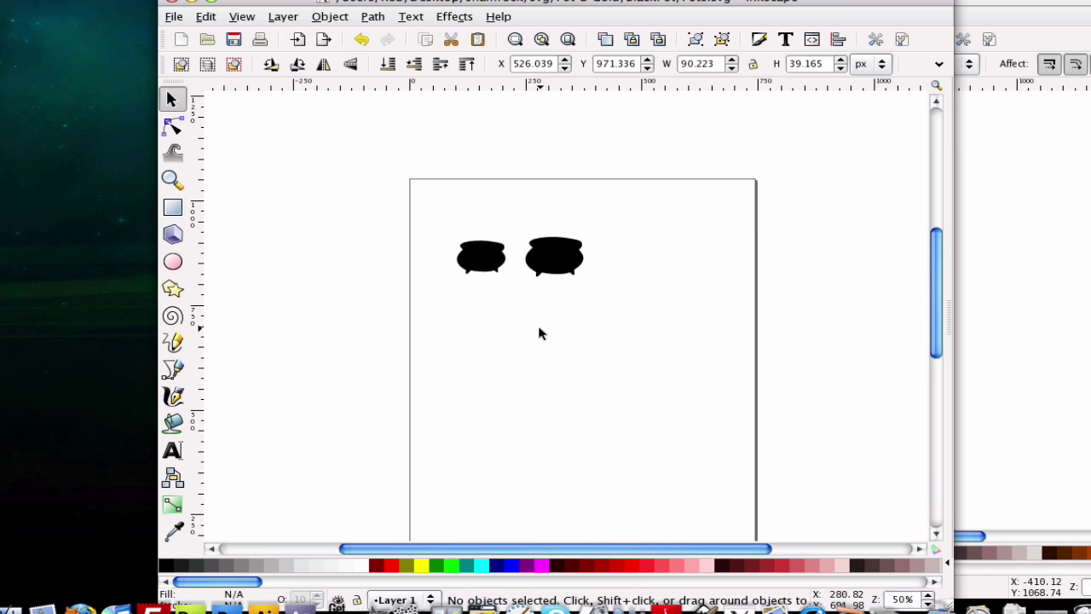
# Step: Undo twice to restore lettering and gold, then delete both black pots and the yellow shape
pyautogui.press('ctrl')
pyautogui.hotkey('ctrl', 'z')
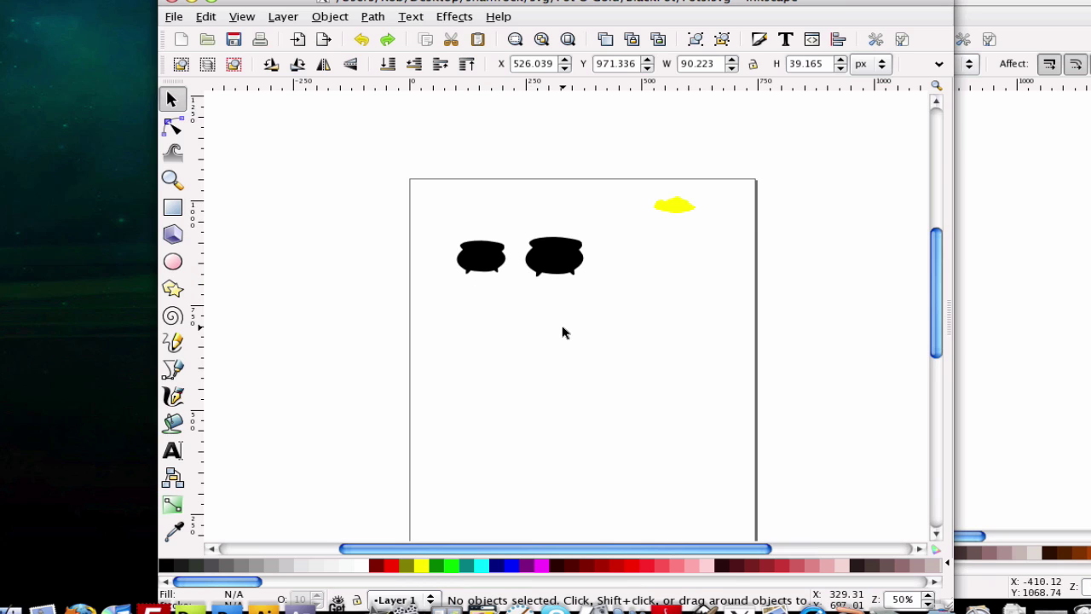
pyautogui.hotkey('ctrl', 'z')
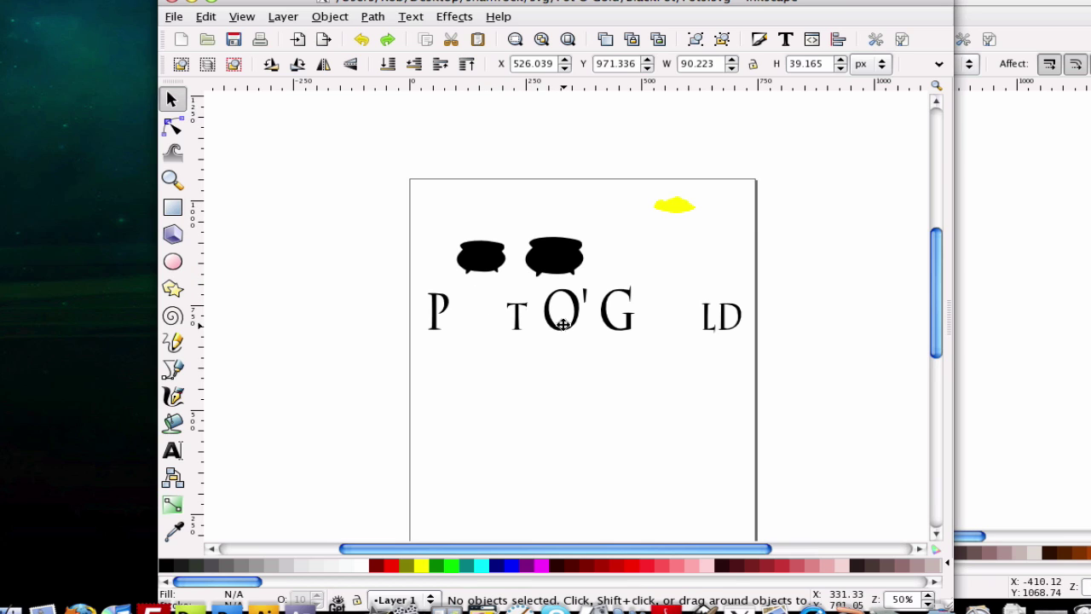
pyautogui.click(565, 254)
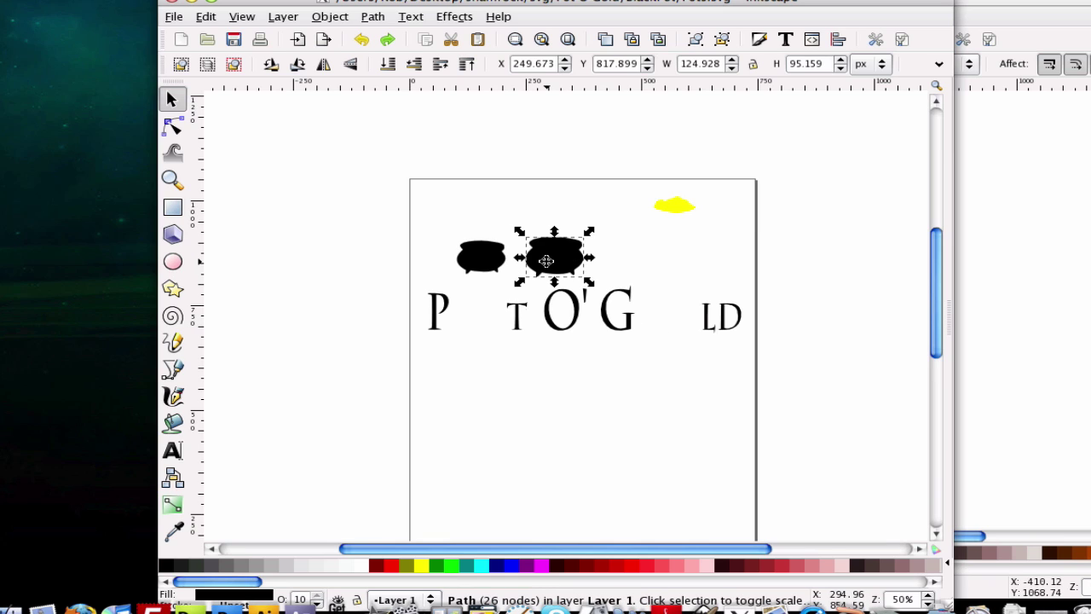
pyautogui.press('Delete')
pyautogui.click(501, 259)
pyautogui.press('Delete')
pyautogui.click(687, 210)
pyautogui.press('Delete')
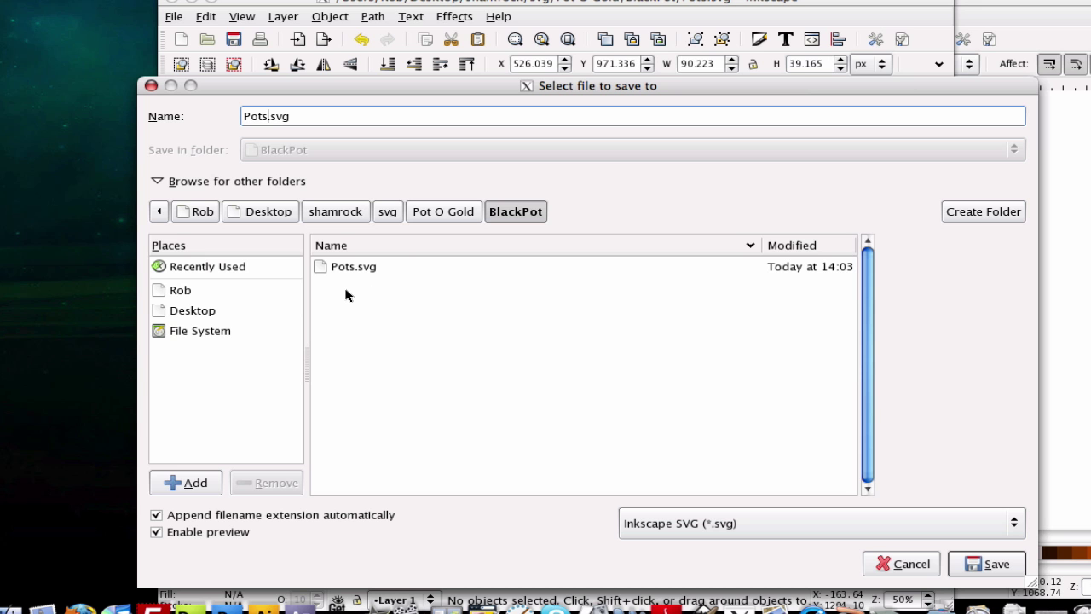
# Step: Save the lettering-only drawing as Text.svg in BlackPot
pyautogui.moveTo(268, 116); pyautogui.dragTo(235, 115)
pyautogui.write('Text')
pyautogui.click(999, 573)
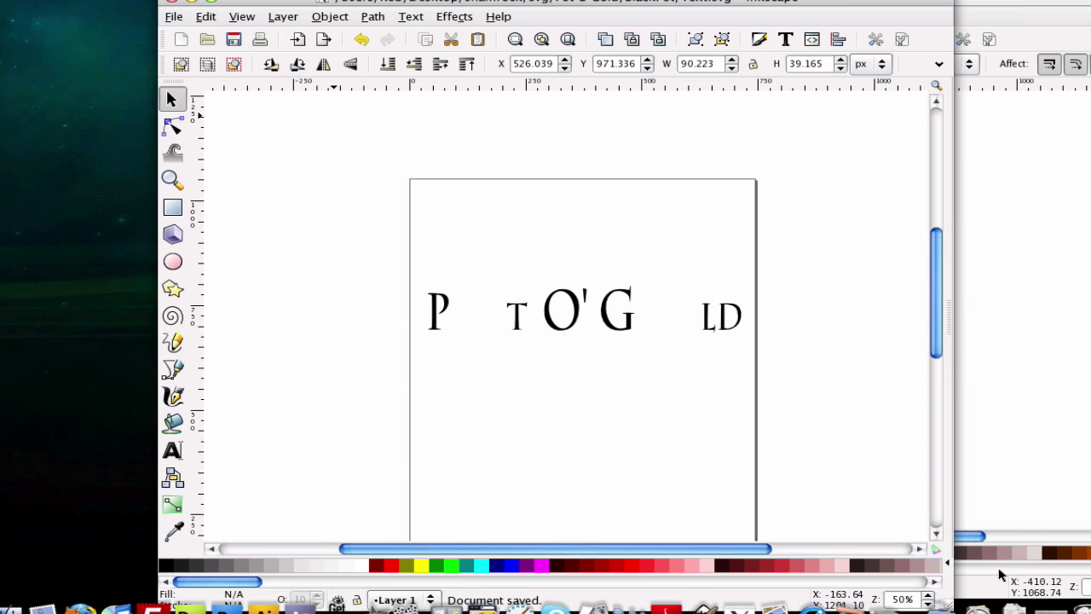
# Step: Restore the gold, delete the lettering and remaining pot, and centre the gold shape on the page
pyautogui.moveTo(736, 350); pyautogui.dragTo(586, 410)
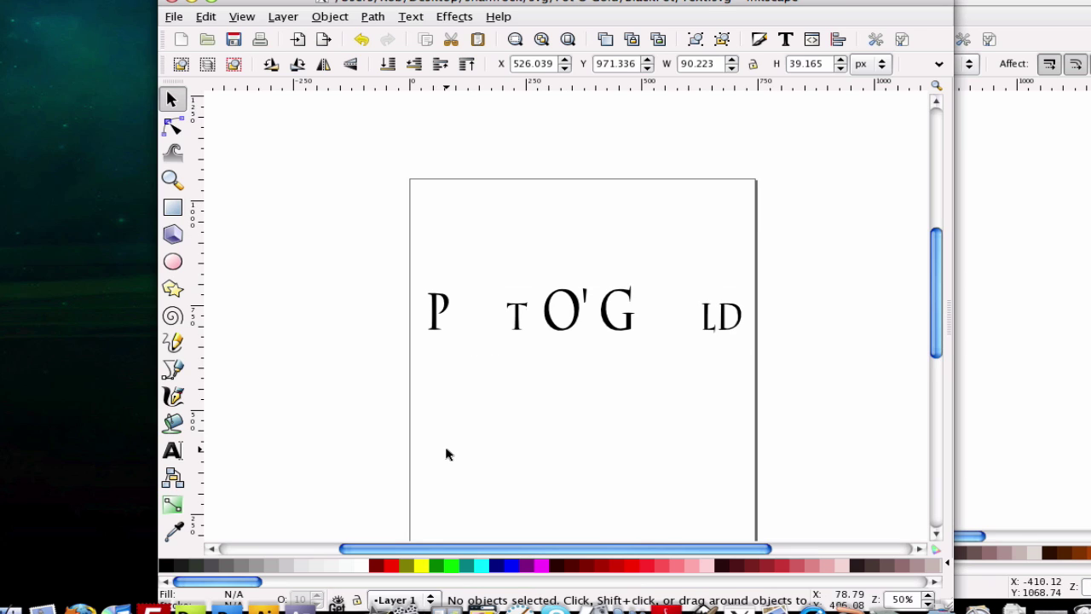
pyautogui.hotkey('ctrl', 'z')
pyautogui.hotkey('ctrl', 'z')
pyautogui.click(550, 317)
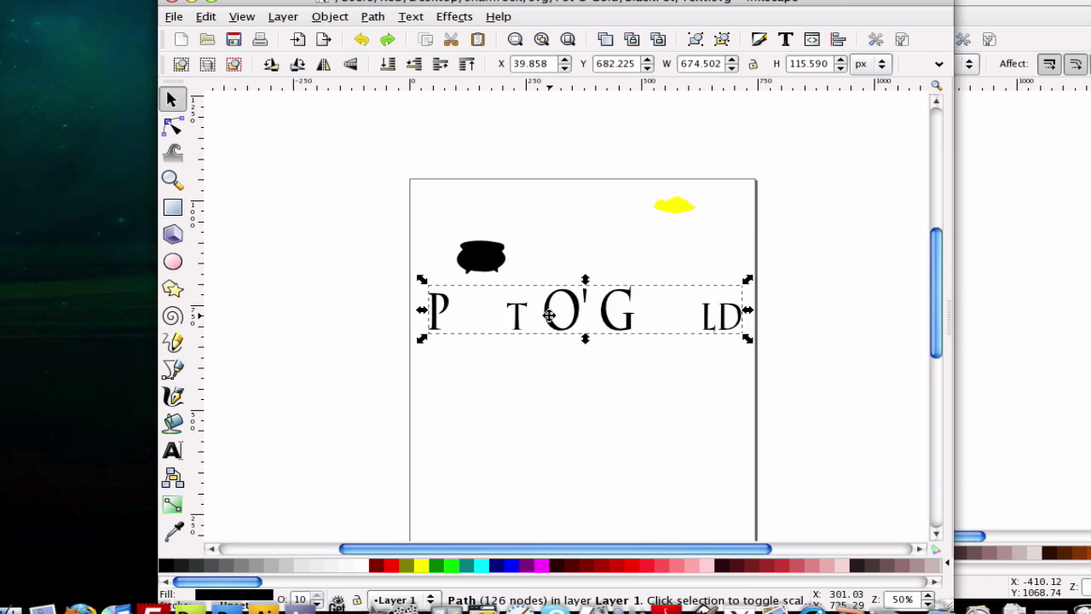
pyautogui.press('Delete')
pyautogui.click(481, 256)
pyautogui.press('Delete')
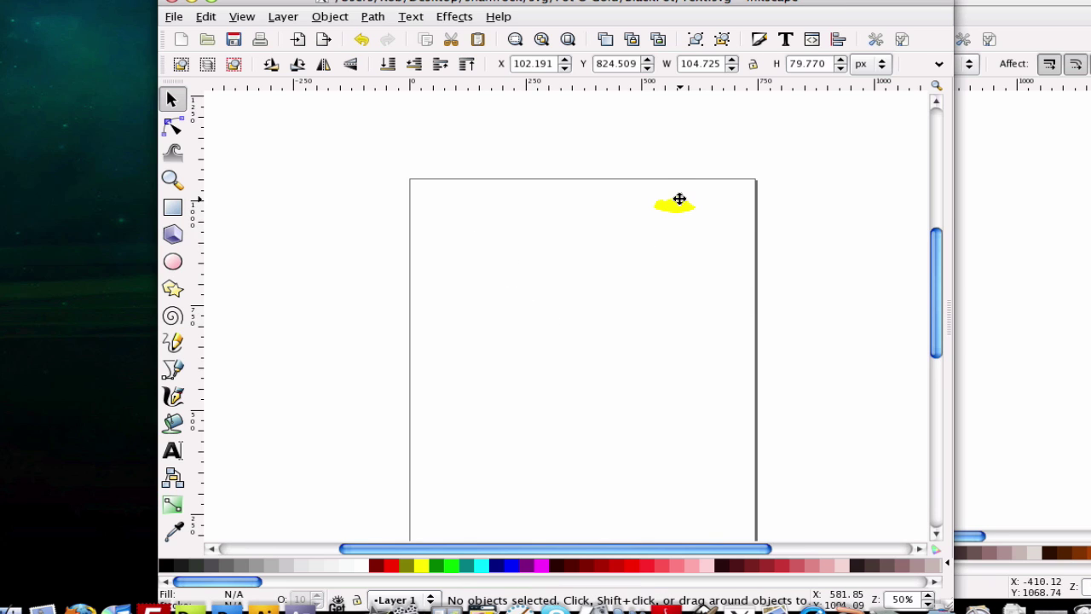
pyautogui.moveTo(680, 199); pyautogui.dragTo(560, 301)
# Step: Save the gold-only drawing as Gold.svg in BlackPot
pyautogui.click(173, 16)
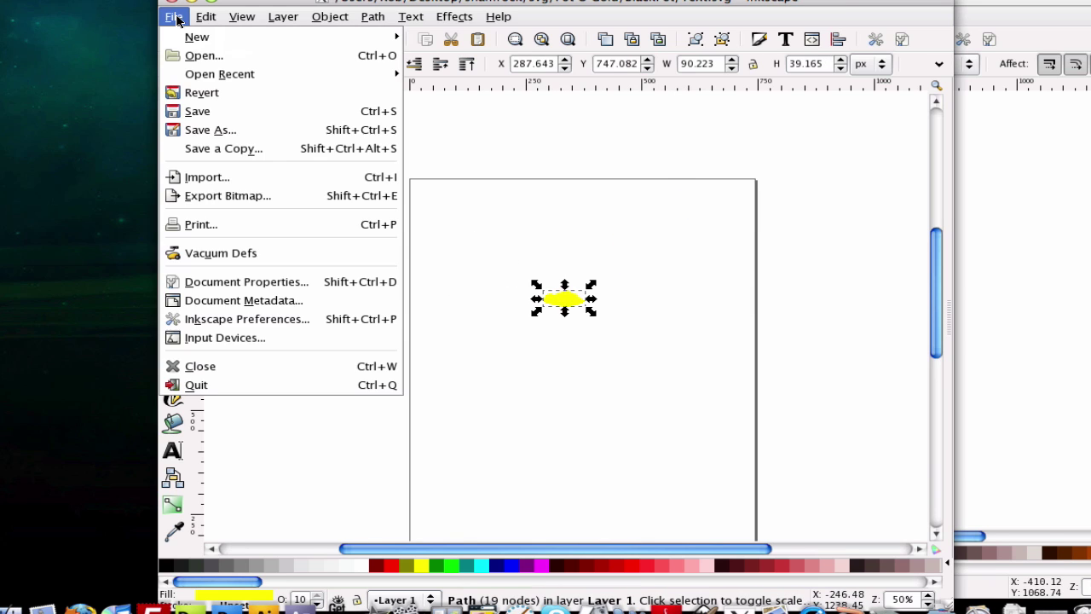
pyautogui.click(241, 133)
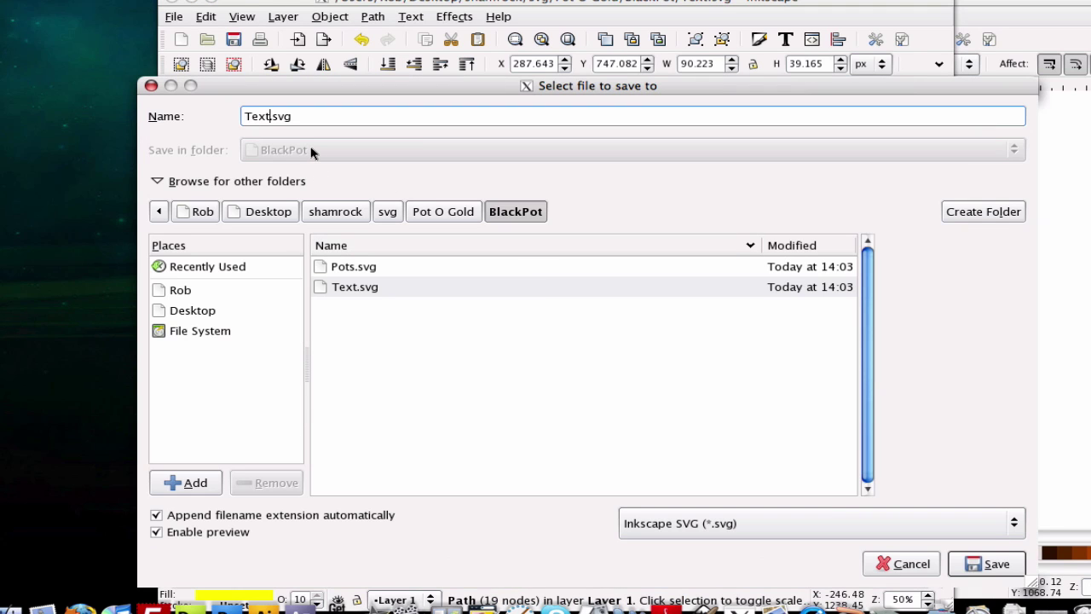
pyautogui.press('BackSpace')
pyautogui.press('BackSpace')
pyautogui.press('BackSpace')
pyautogui.press('BackSpace')
pyautogui.write('G')
pyautogui.press('Return')
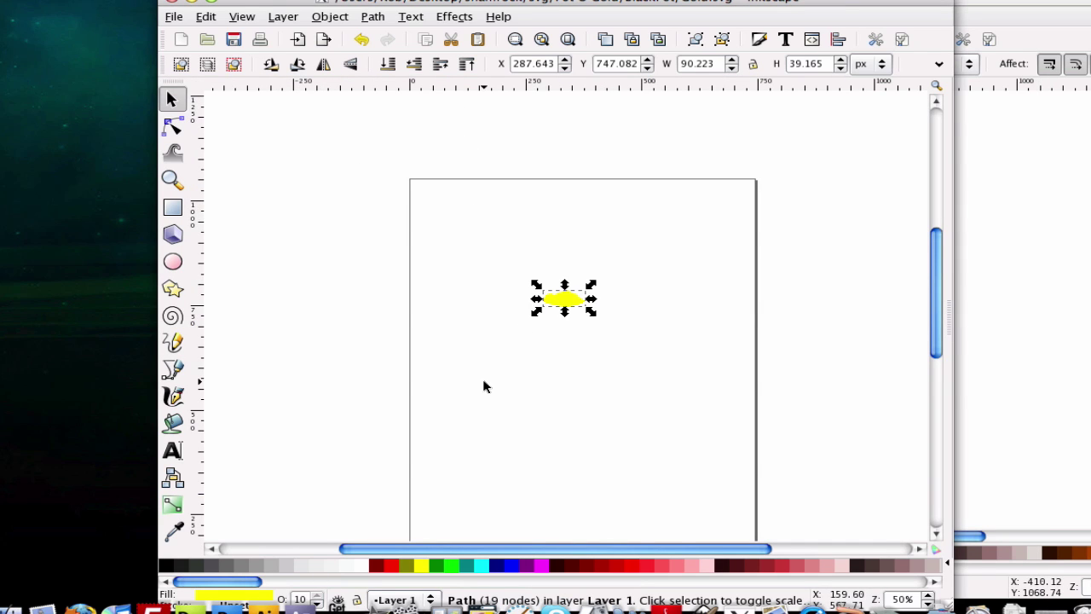
# Step: In Sure Cuts A Lot, import Text.svg from Pot O Gold/BlackPot and move the lettering left
pyautogui.click(519, 607)
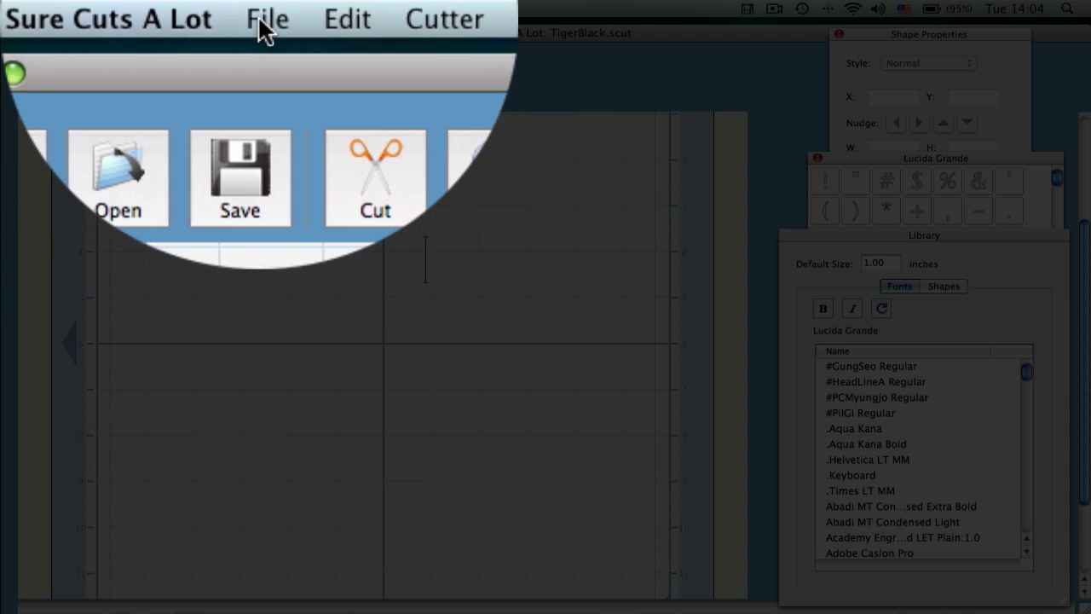
pyautogui.click(166, 8)
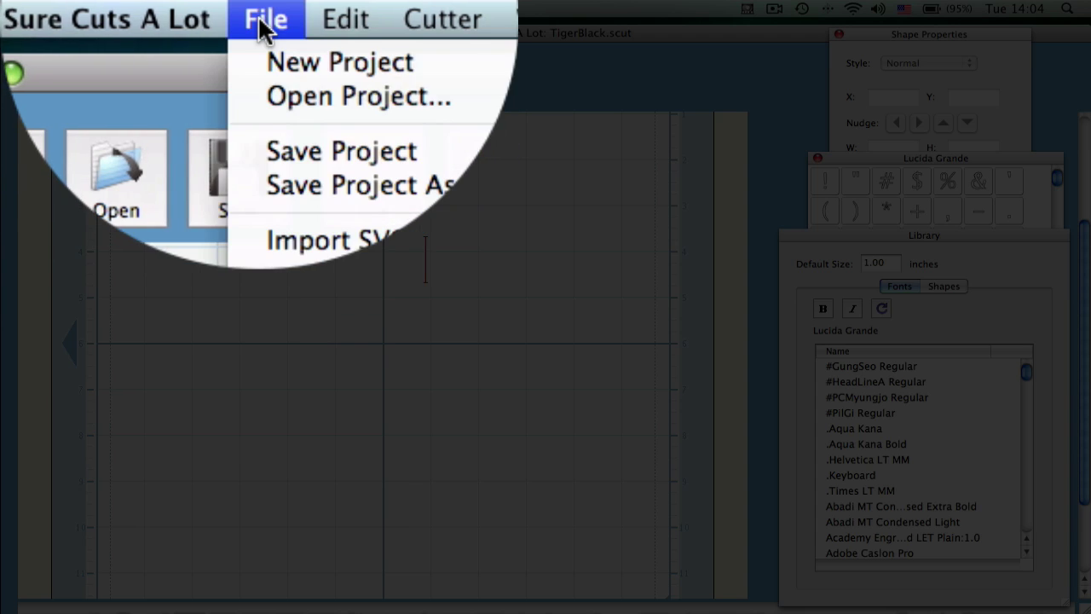
pyautogui.click(260, 237)
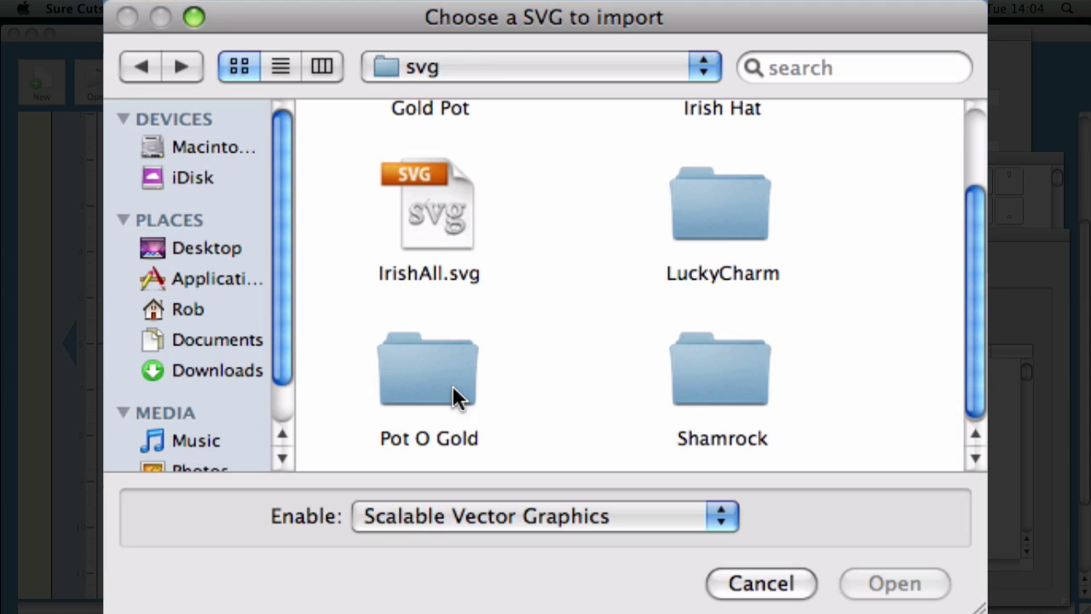
pyautogui.doubleClick(452, 390)
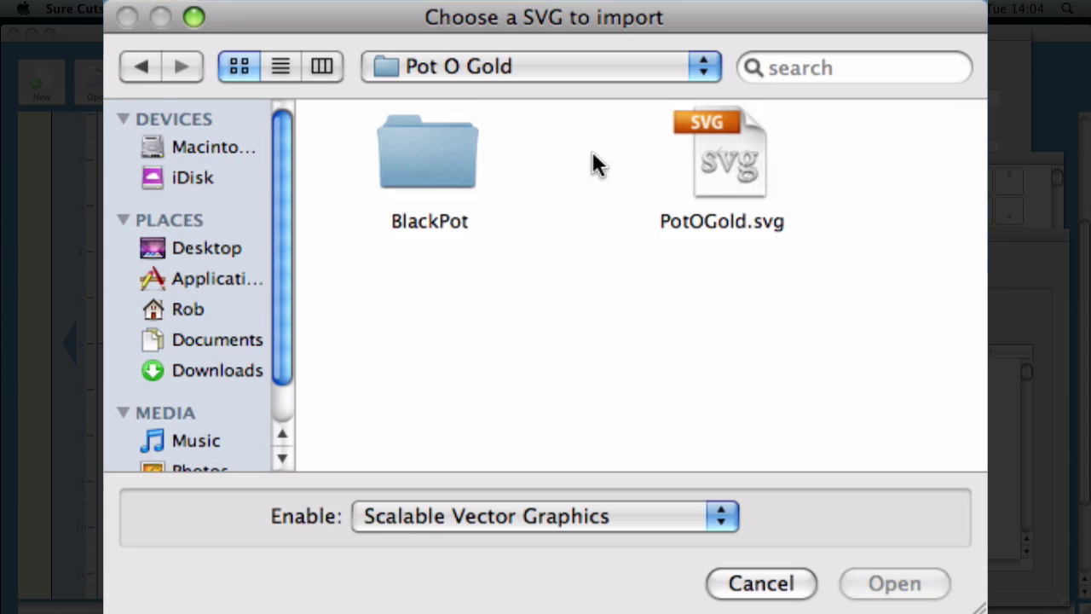
pyautogui.doubleClick(425, 174)
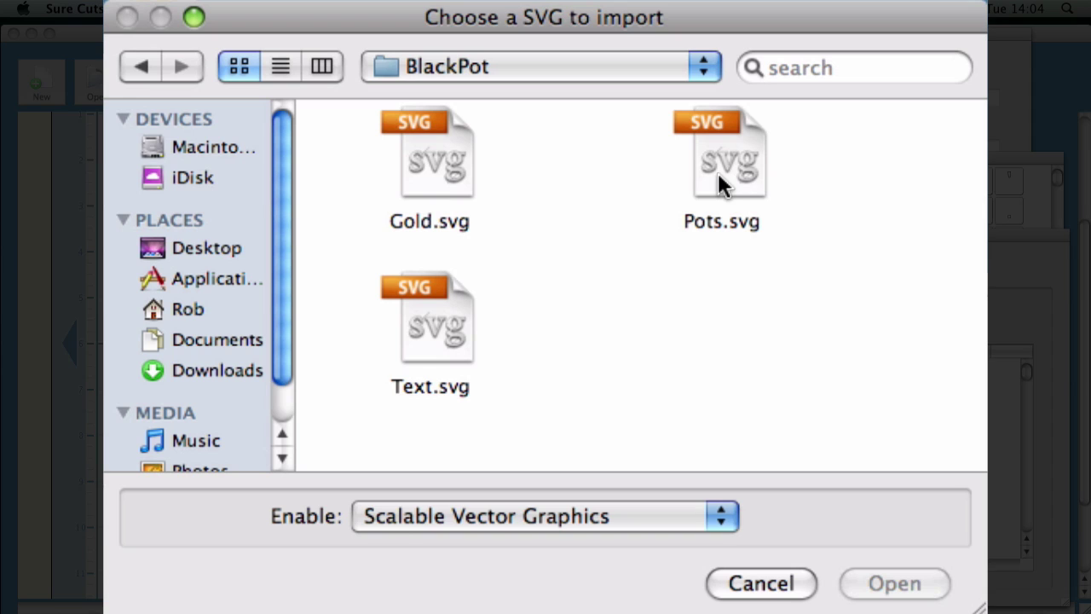
pyautogui.doubleClick(451, 338)
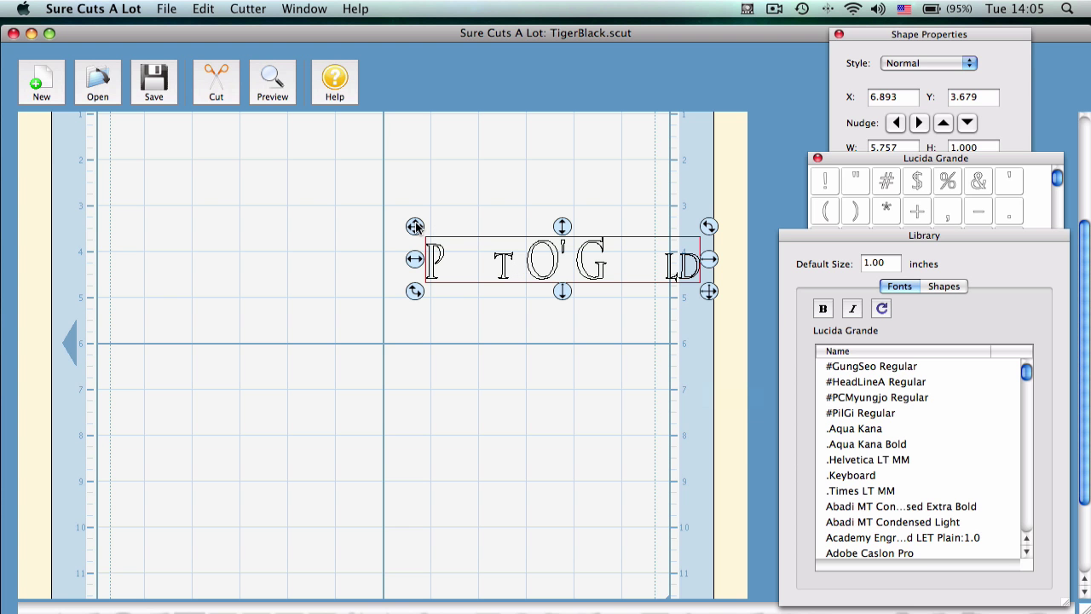
pyautogui.moveTo(415, 226); pyautogui.dragTo(177, 218)
pyautogui.click(200, 162)
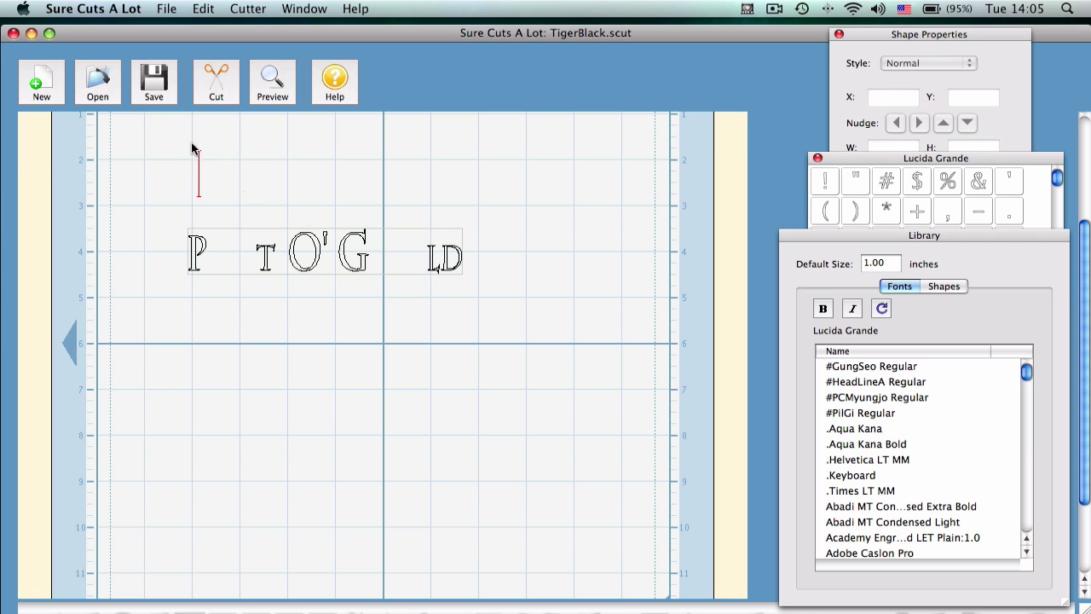
# Step: Import Gold.svg, place it at the mat's upper right, and reopen the Import SVG dialog
pyautogui.click(167, 8)
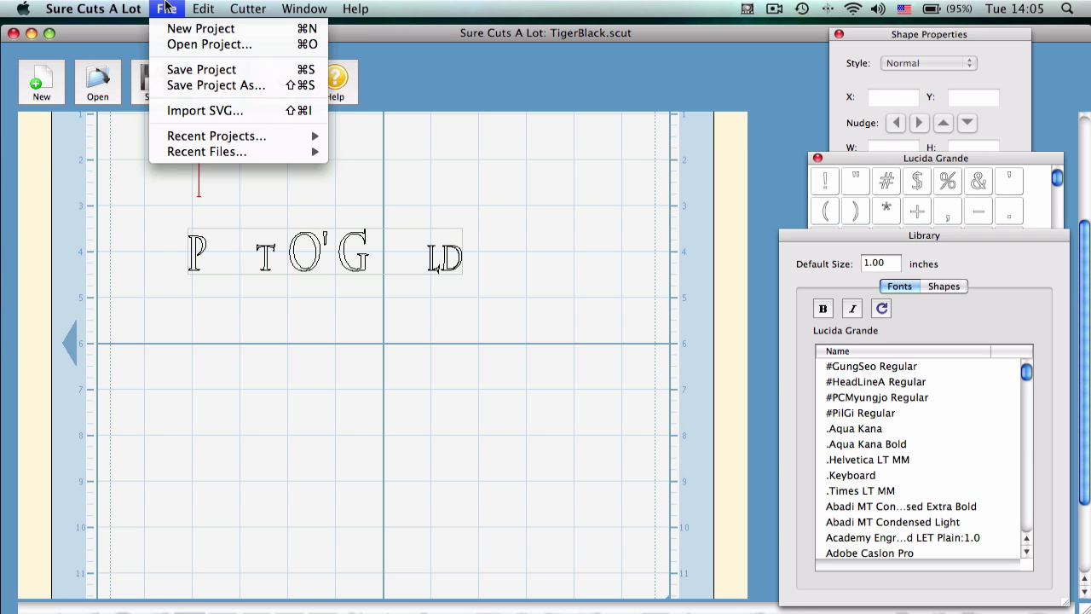
pyautogui.click(221, 106)
pyautogui.doubleClick(496, 158)
pyautogui.moveTo(189, 140); pyautogui.dragTo(496, 152)
pyautogui.click(166, 9)
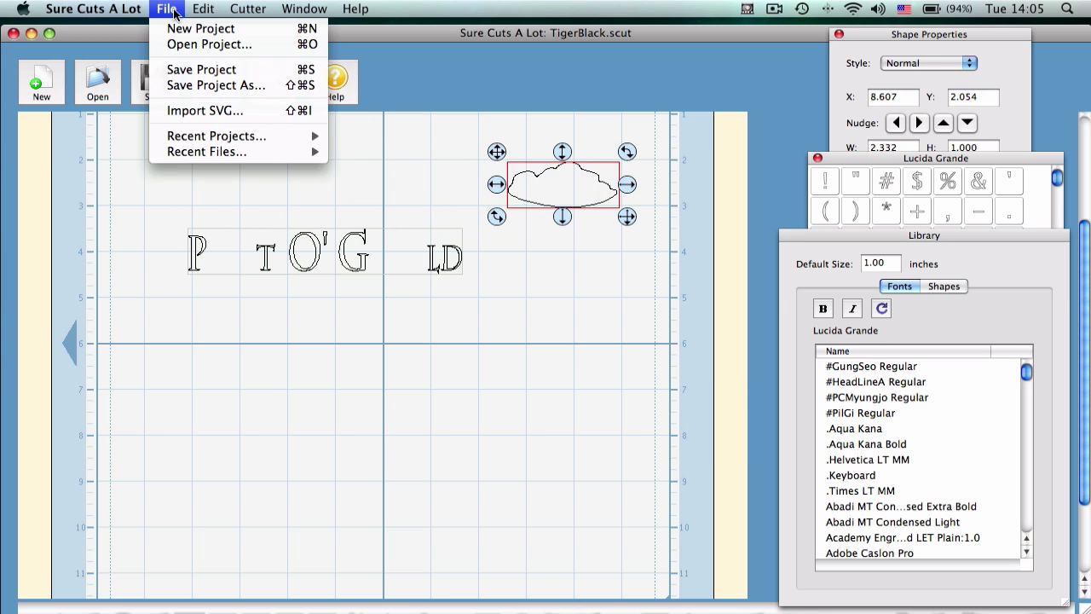
pyautogui.click(198, 173)
pyautogui.click(167, 9)
pyautogui.click(196, 111)
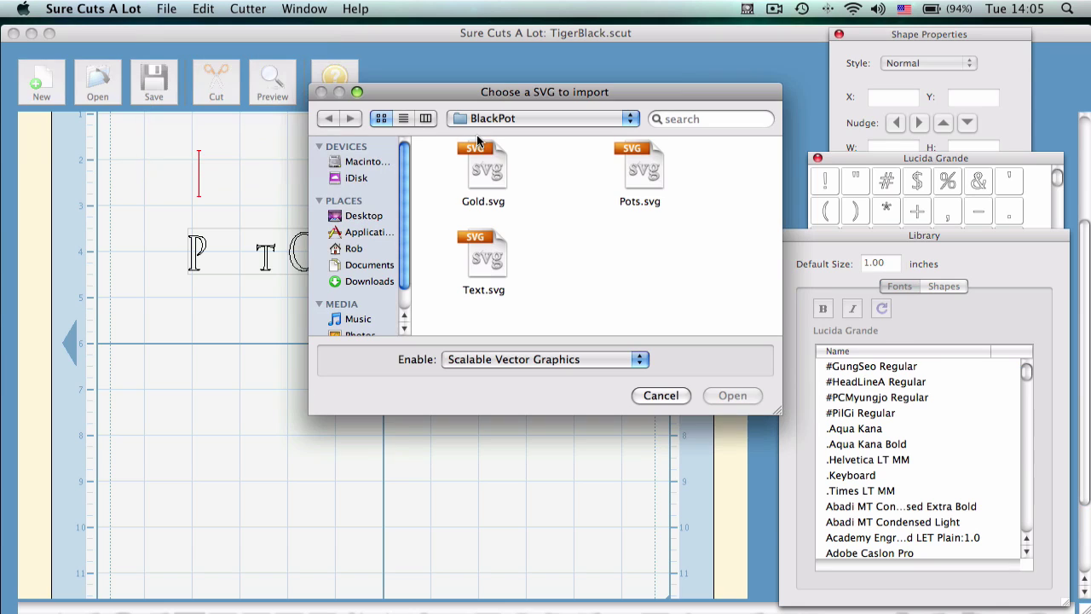
# Step: Import Pots.svg and move the two pots below the lettering row
pyautogui.doubleClick(644, 181)
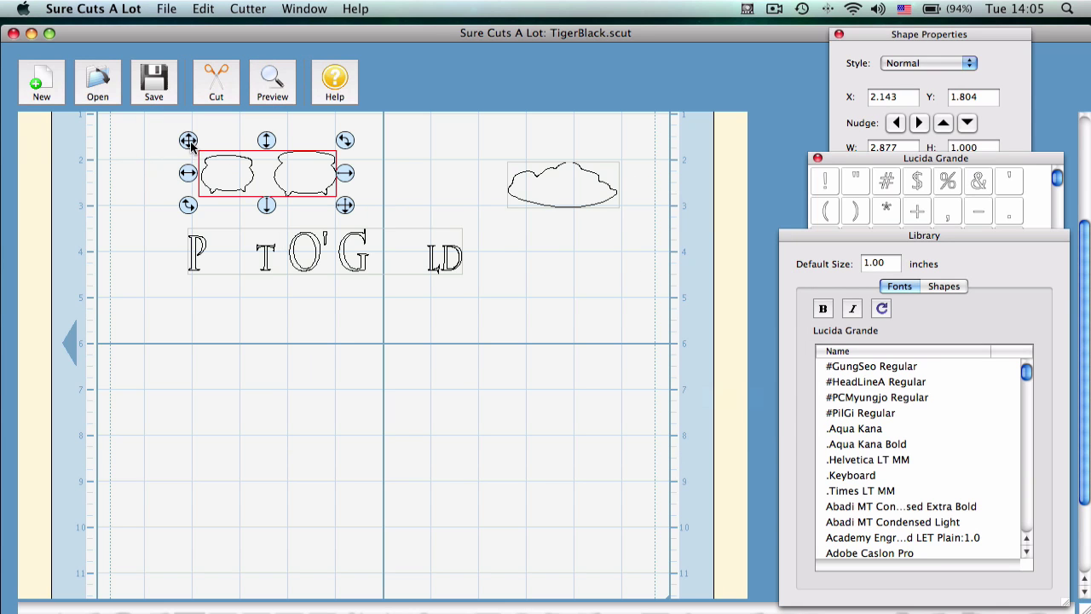
pyautogui.moveTo(188, 141); pyautogui.dragTo(193, 224)
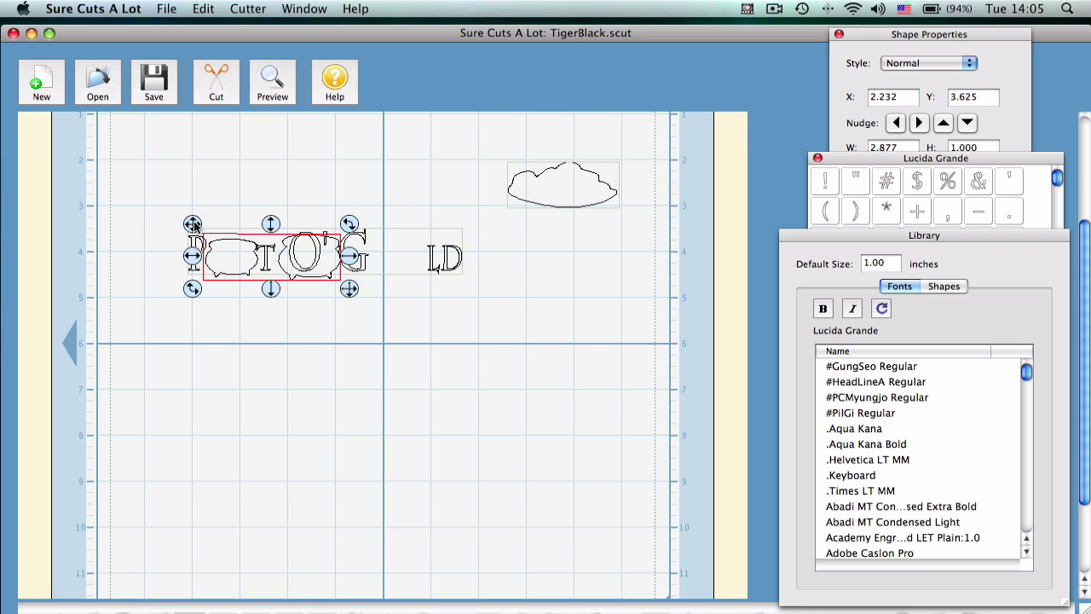
pyautogui.moveTo(194, 224); pyautogui.dragTo(283, 226)
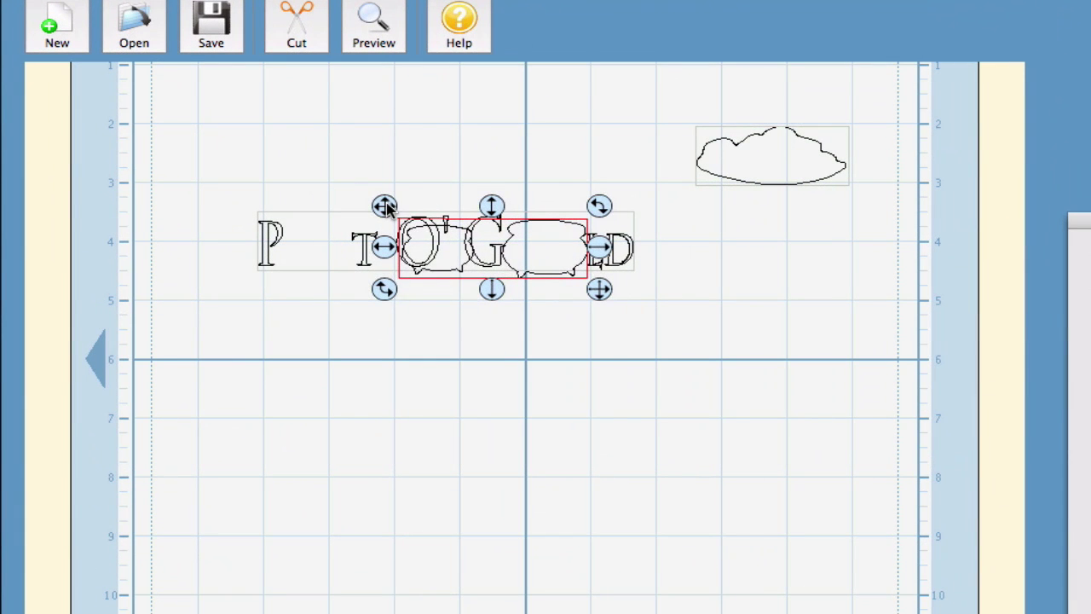
pyautogui.moveTo(384, 207); pyautogui.dragTo(357, 394)
# Step: Enlarge the P T O'G LD lettering, then scale the pots up to the letter height
pyautogui.click(396, 259)
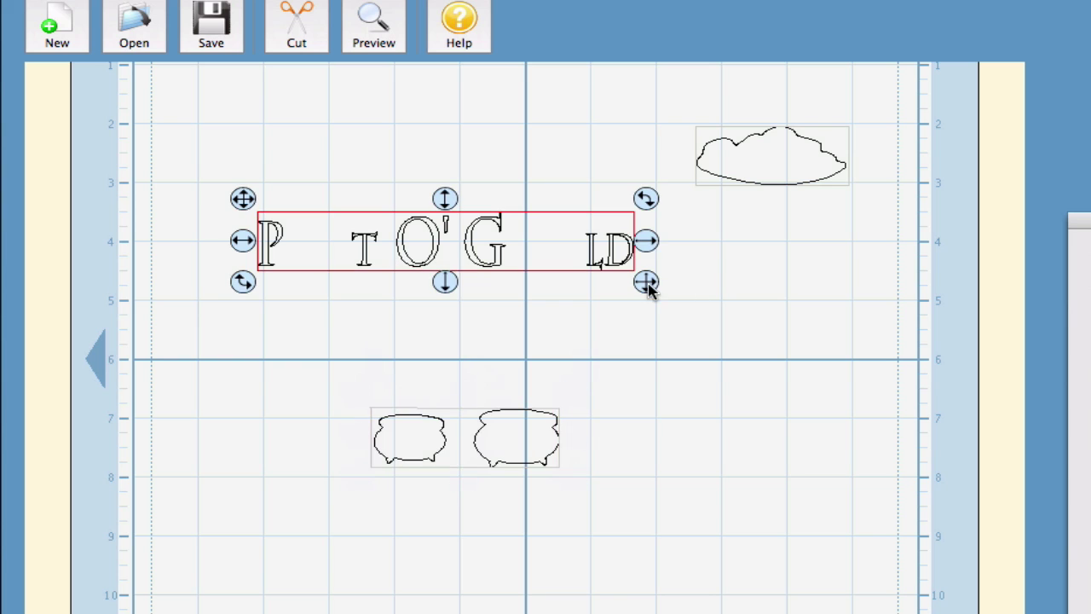
pyautogui.moveTo(647, 289); pyautogui.dragTo(853, 359)
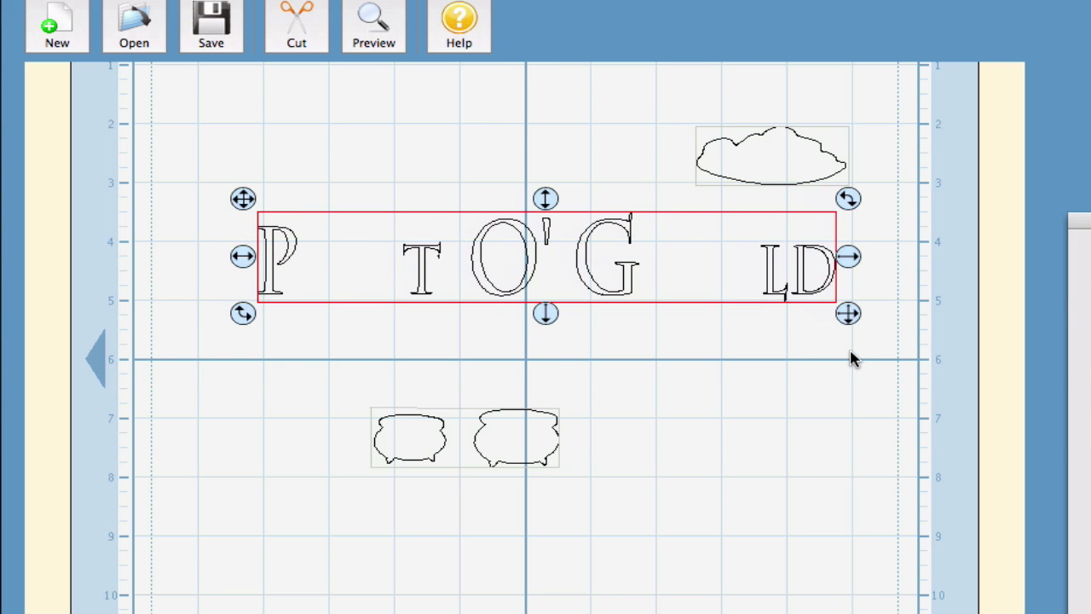
pyautogui.click(423, 424)
pyautogui.moveTo(357, 395); pyautogui.dragTo(281, 226)
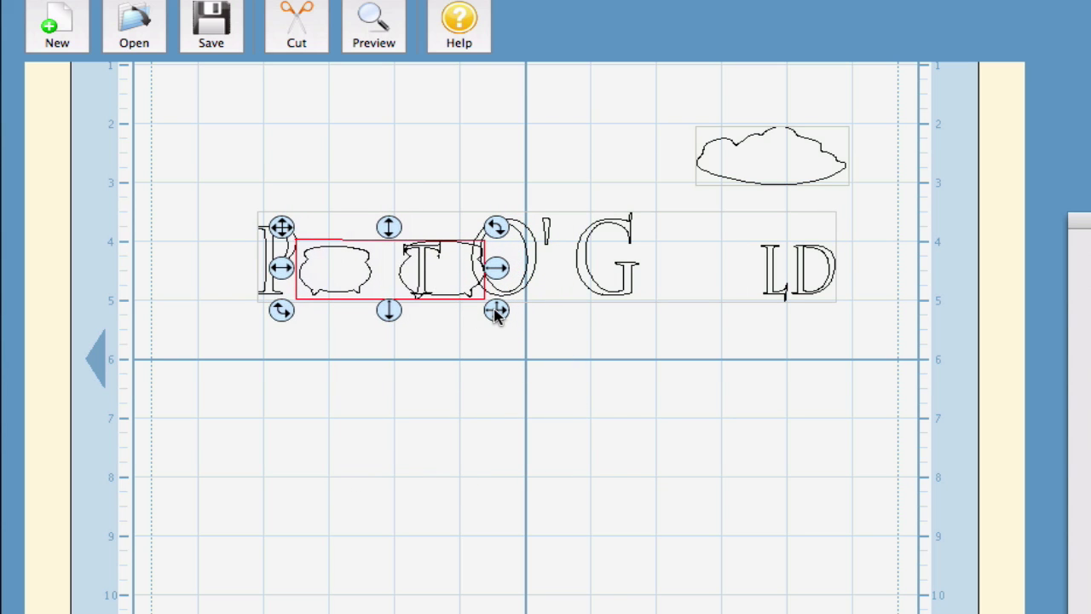
pyautogui.moveTo(497, 311); pyautogui.dragTo(526, 335)
pyautogui.moveTo(276, 219); pyautogui.dragTo(247, 84)
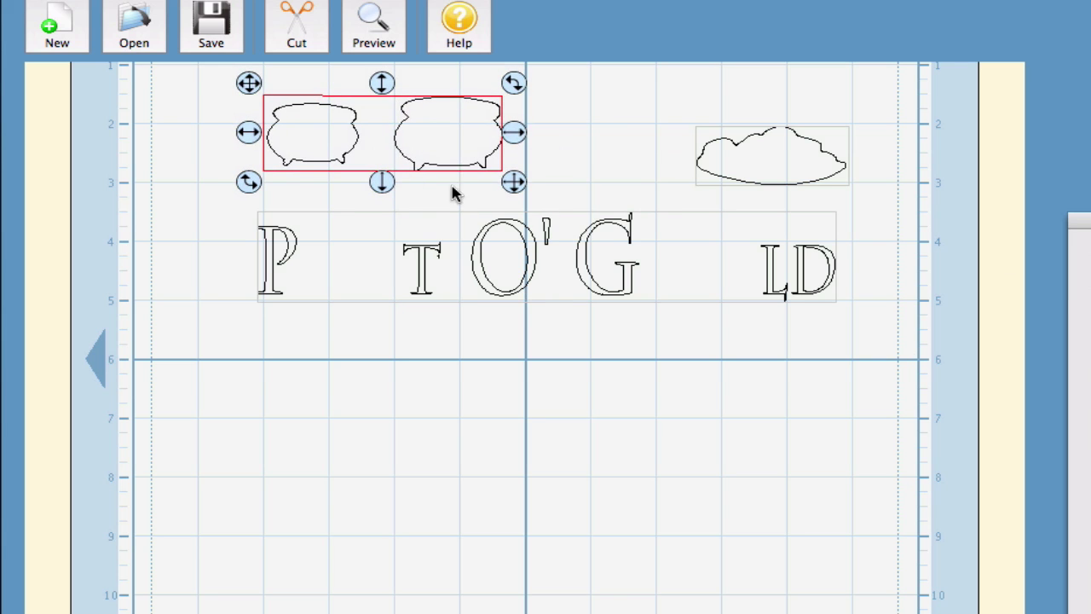
# Step: Move the pots below the 6-inch line, shrink the cloud to the pot rim and place it beside them
pyautogui.moveTo(247, 84); pyautogui.dragTo(368, 449)
pyautogui.click(753, 179)
pyautogui.moveTo(690, 116); pyautogui.dragTo(482, 349)
pyautogui.moveTo(661, 436); pyautogui.dragTo(605, 413)
pyautogui.moveTo(474, 345); pyautogui.dragTo(505, 434)
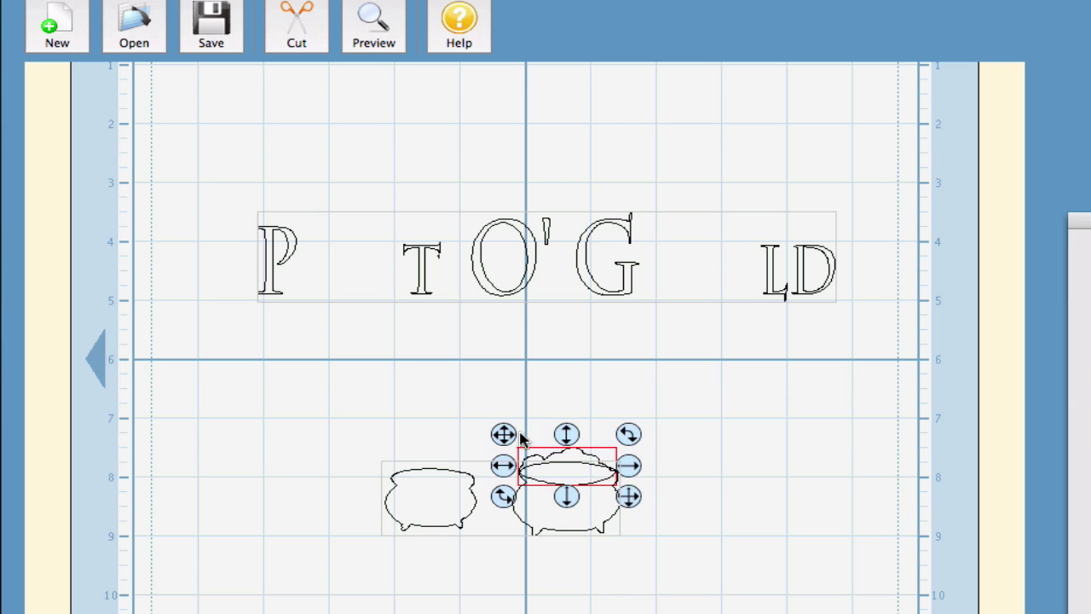
pyautogui.moveTo(626, 497); pyautogui.dragTo(618, 493)
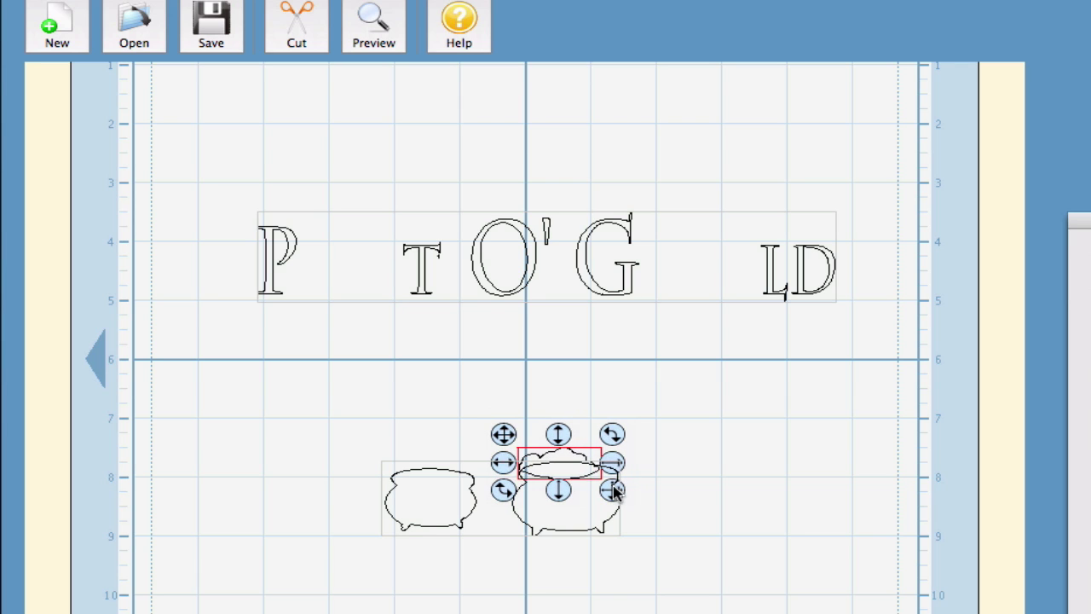
pyautogui.moveTo(503, 434)
pyautogui.mouseDown()
pyautogui.moveTo(522, 445)
pyautogui.moveTo(514, 440)
pyautogui.mouseUp()
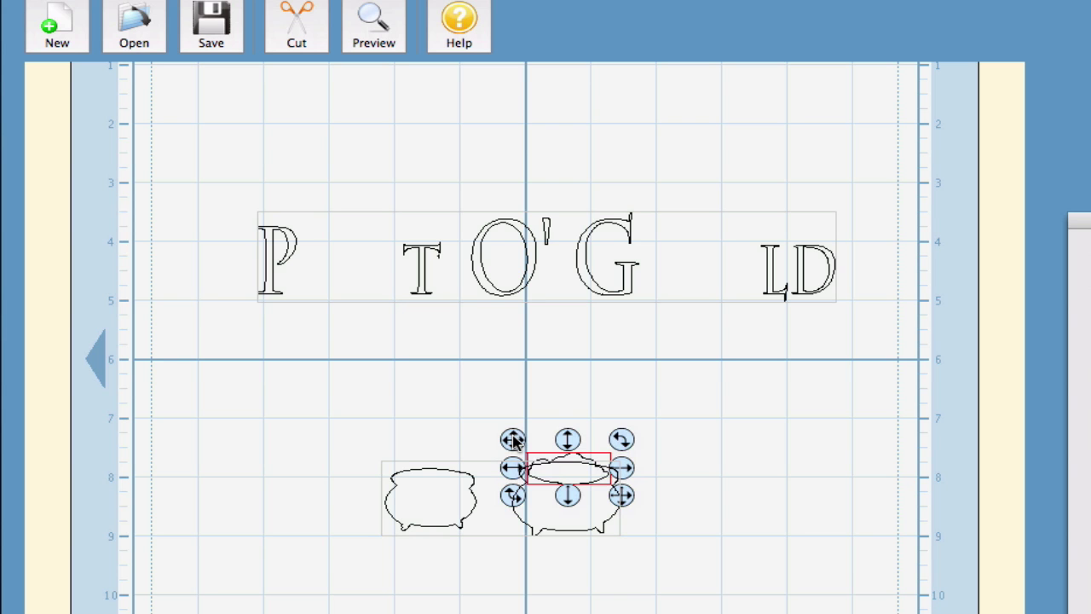
pyautogui.moveTo(514, 440); pyautogui.dragTo(682, 398)
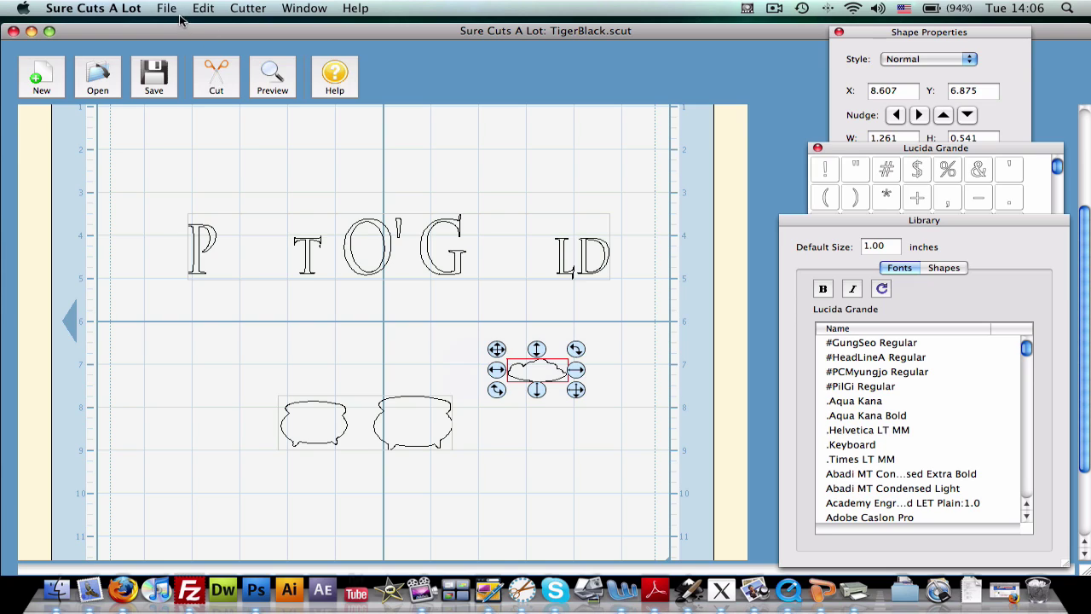
# Step: Save the TigerBlack project under the new name PotOfGoldALL.scut in the SCAL folder
pyautogui.click(168, 8)
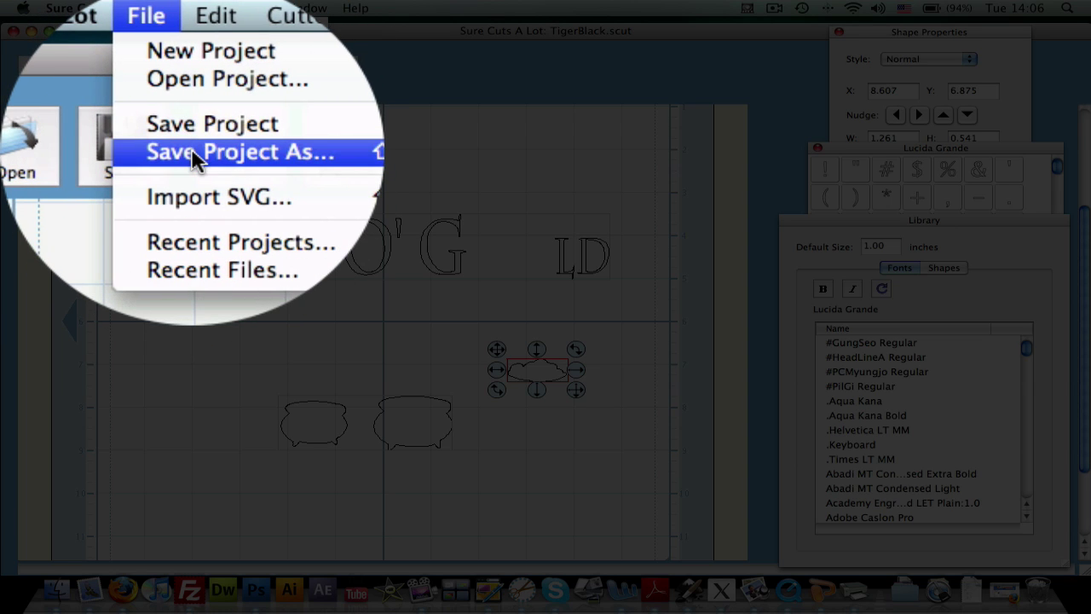
pyautogui.click(190, 147)
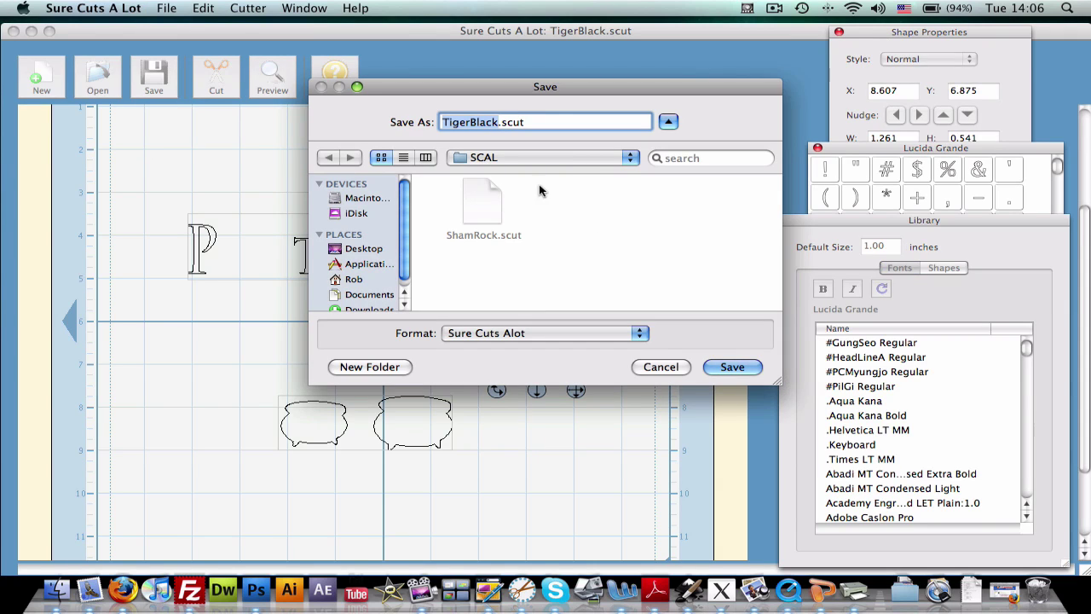
pyautogui.click(563, 158)
pyautogui.click(573, 173)
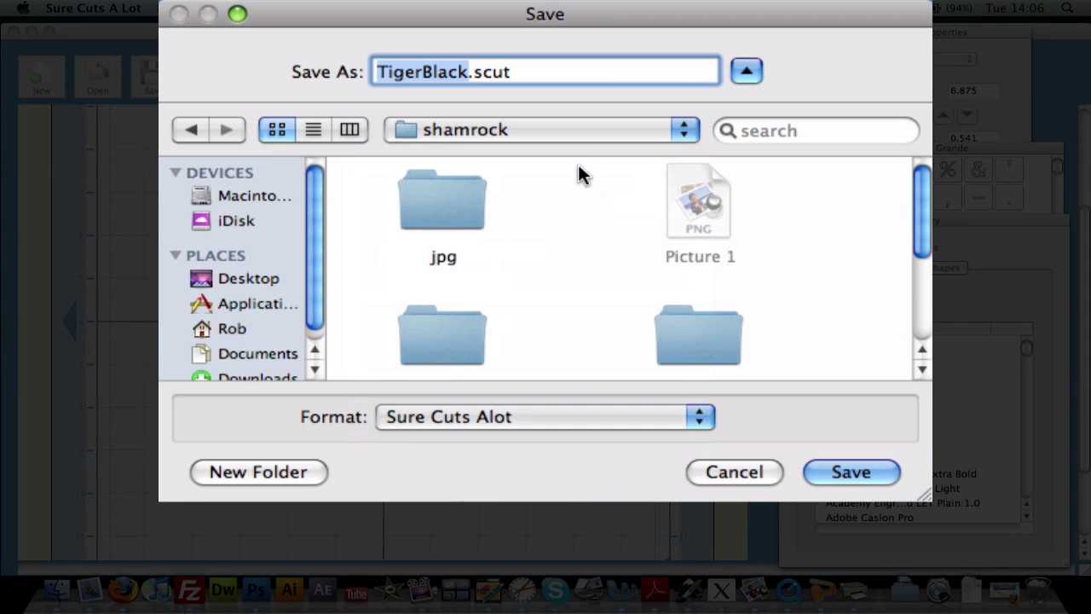
pyautogui.scroll(-3, 692, 313)
pyautogui.doubleClick(701, 224)
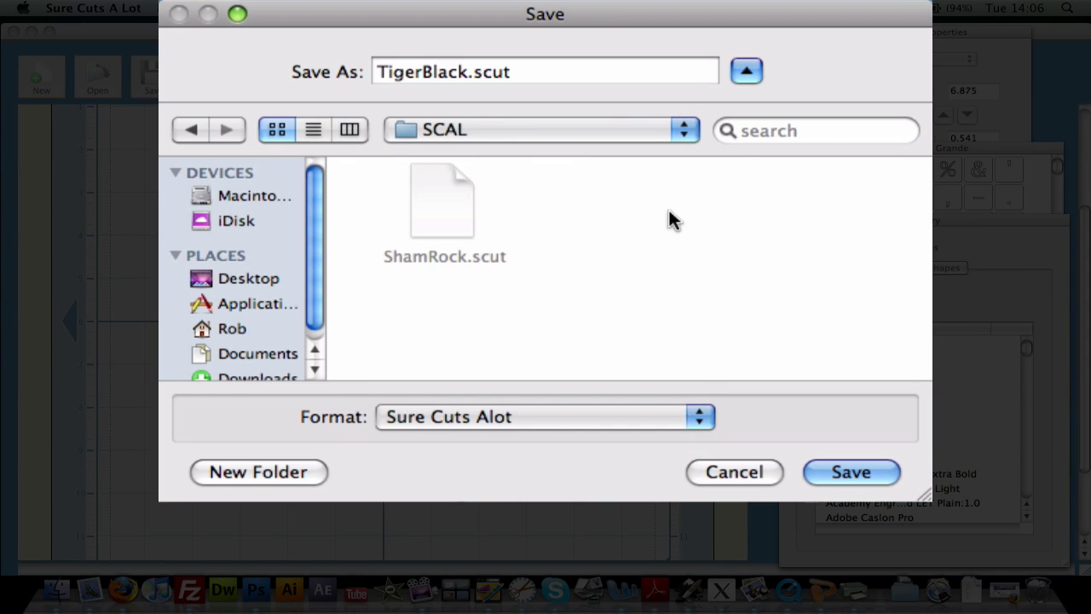
pyautogui.click(461, 73)
pyautogui.moveTo(468, 73); pyautogui.dragTo(375, 74)
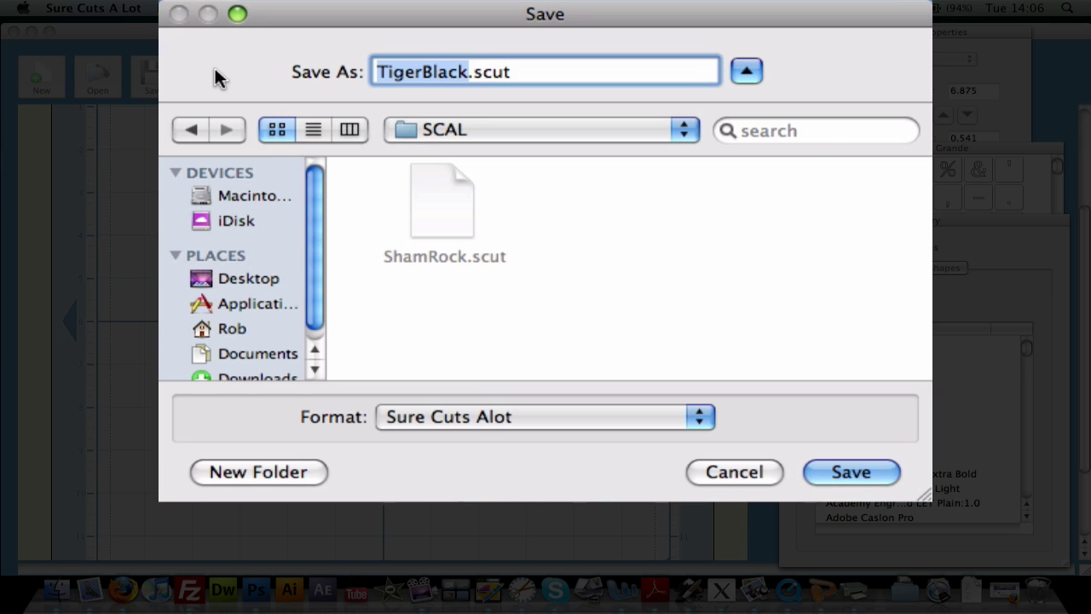
pyautogui.write('Pot')
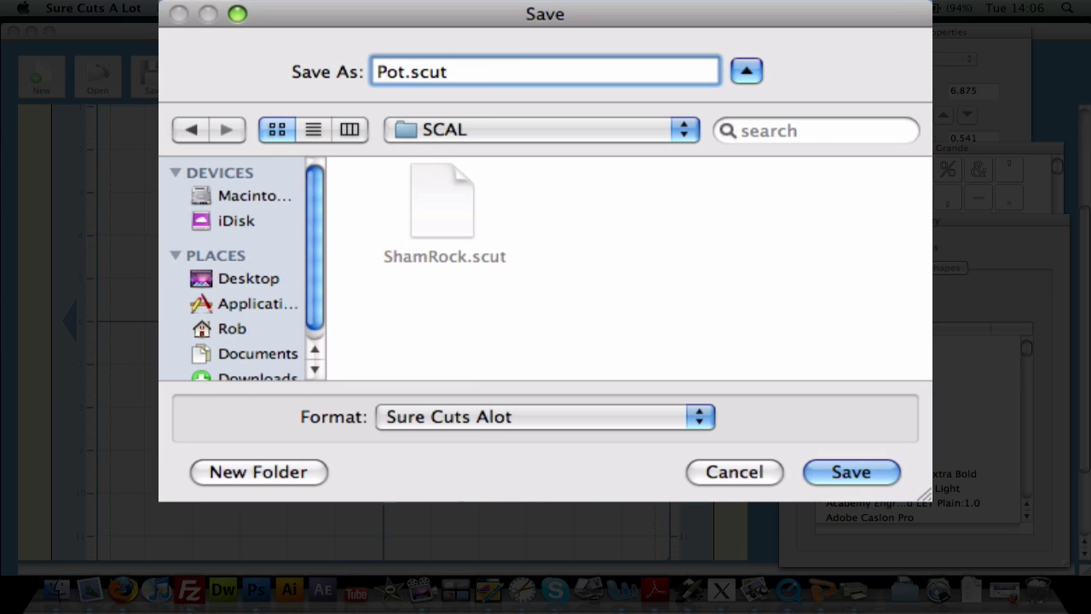
pyautogui.write('Of')
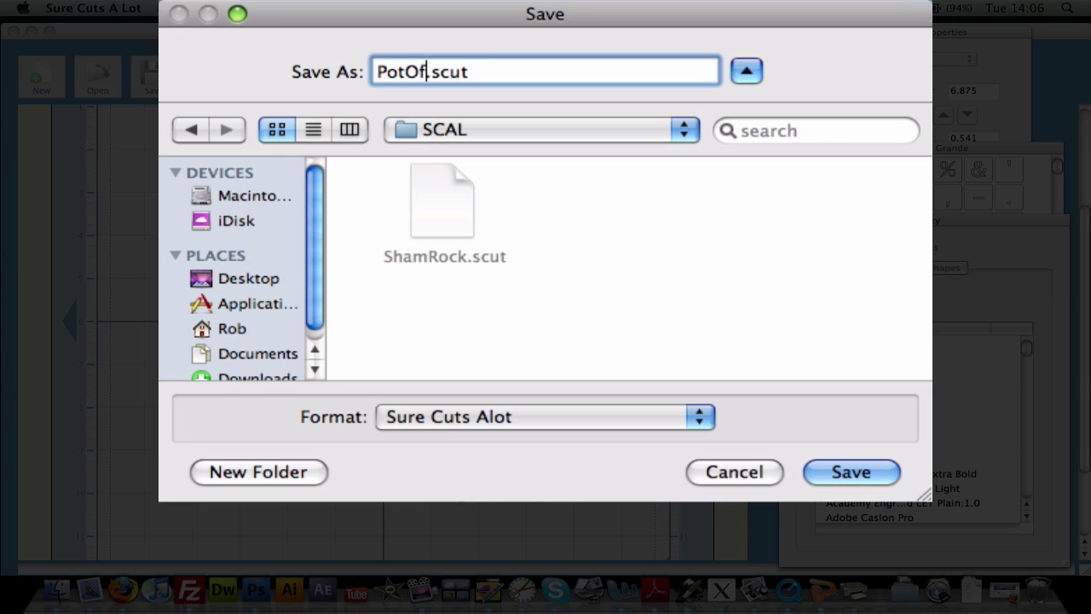
pyautogui.write('Gold')
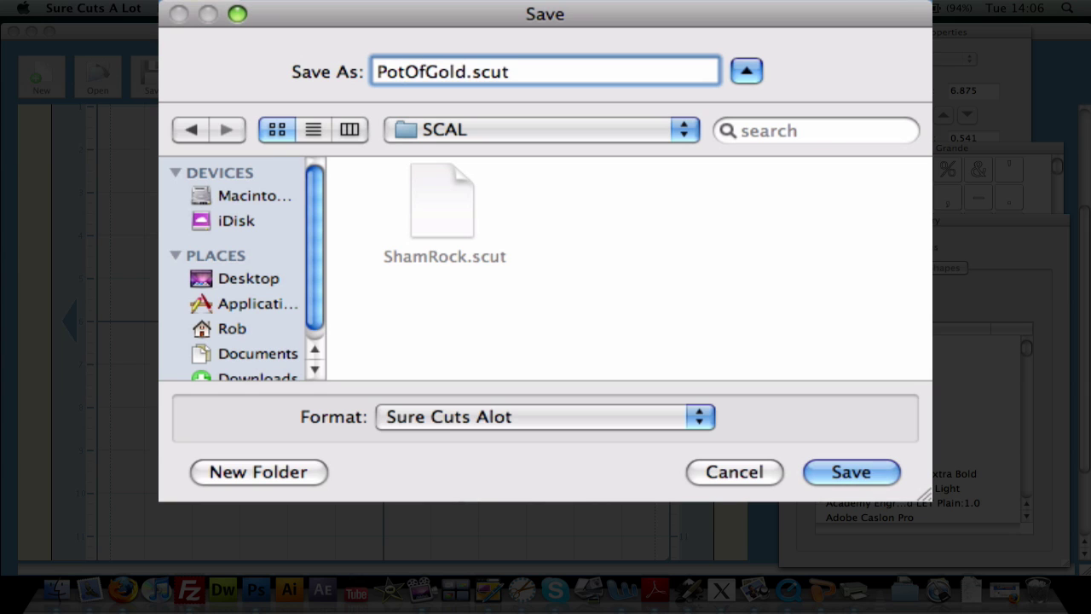
pyautogui.write('ALL')
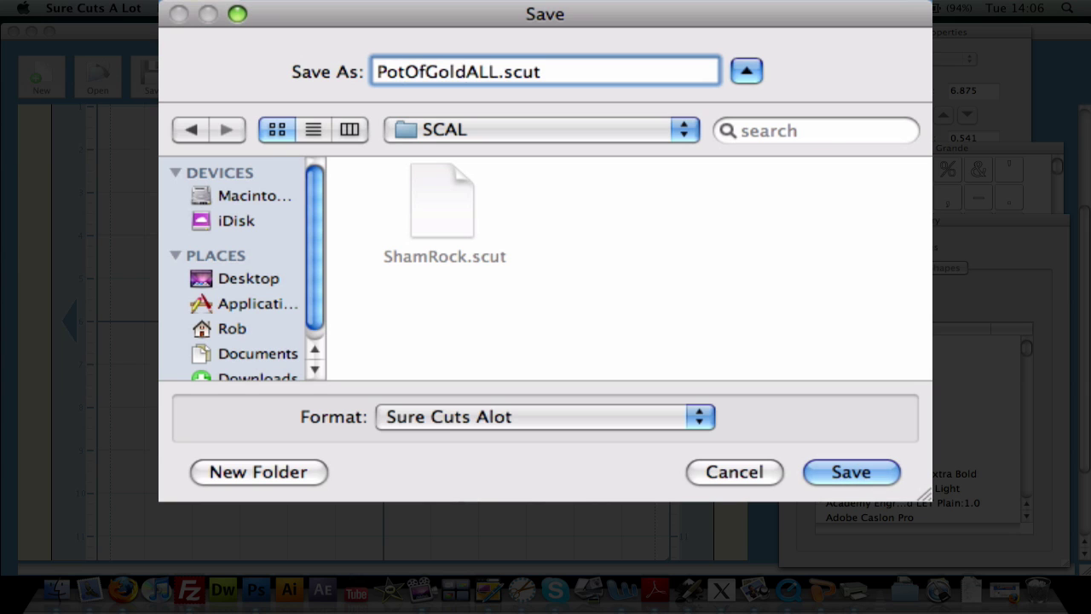
pyautogui.press('Return')
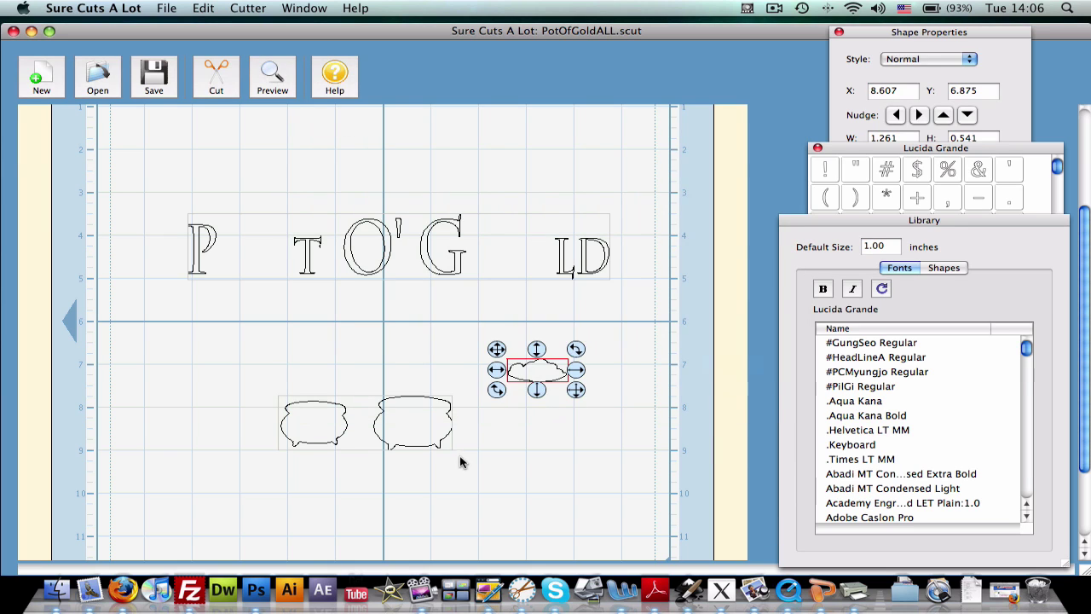
# Step: Delete the cloud and both pots, then undo both deletions
pyautogui.click(526, 433)
pyautogui.click(550, 373)
pyautogui.press('Delete')
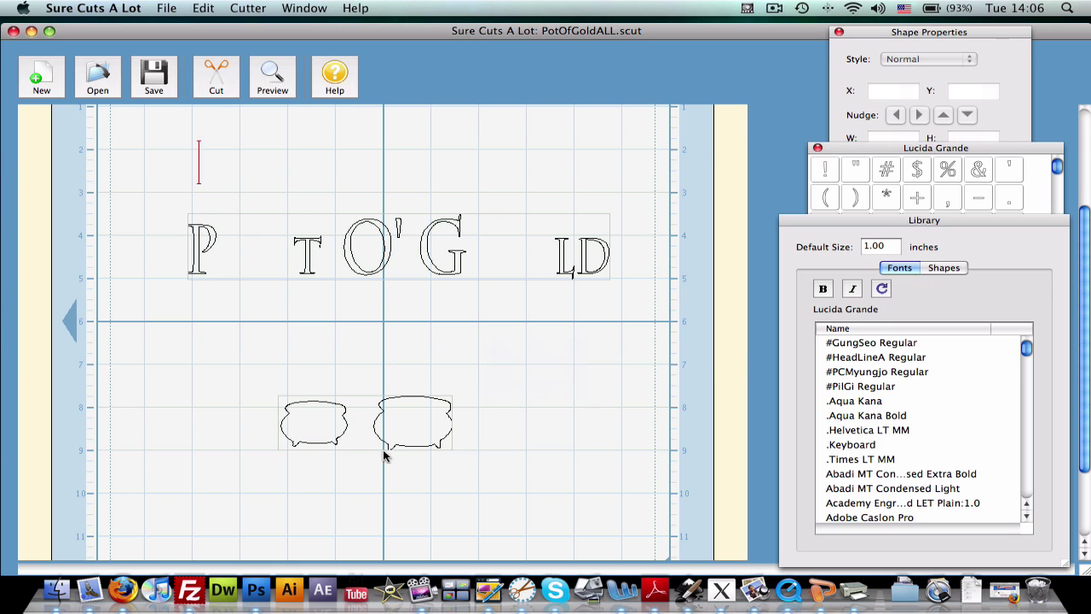
pyautogui.click(388, 441)
pyautogui.press('Delete')
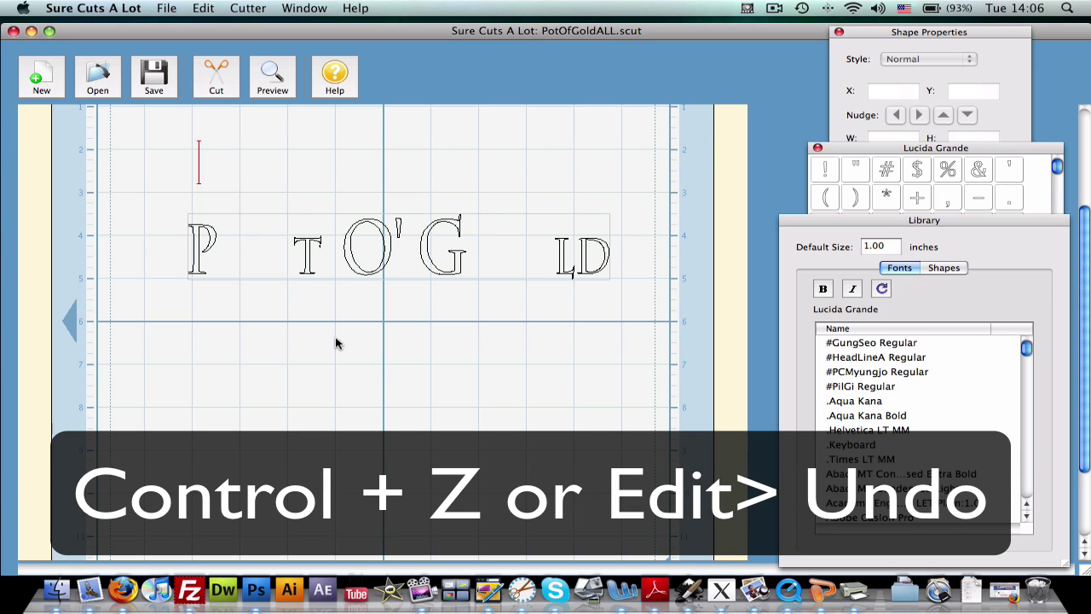
pyautogui.press('super+z')
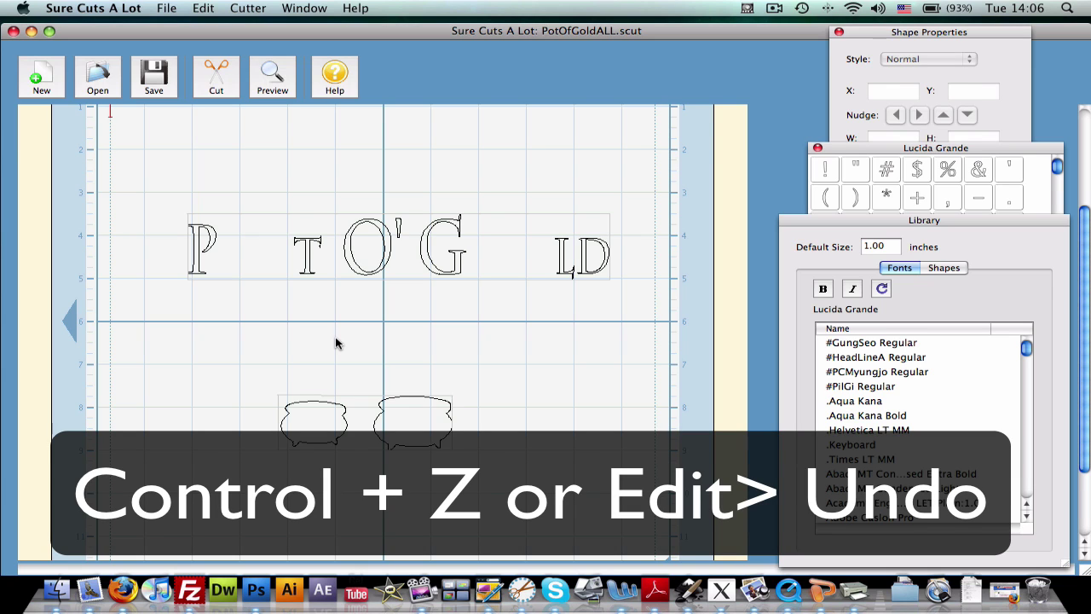
pyautogui.press('super+z')
# Step: Delete the P T O'G LD lettering, then delete and restore the cloud
pyautogui.click(402, 258)
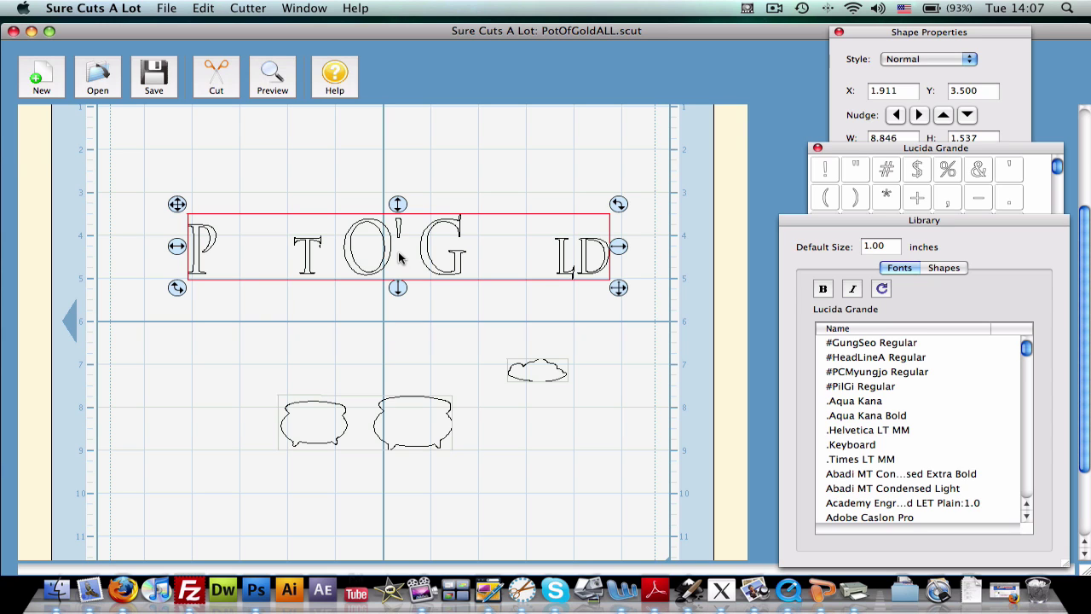
pyautogui.press('Delete')
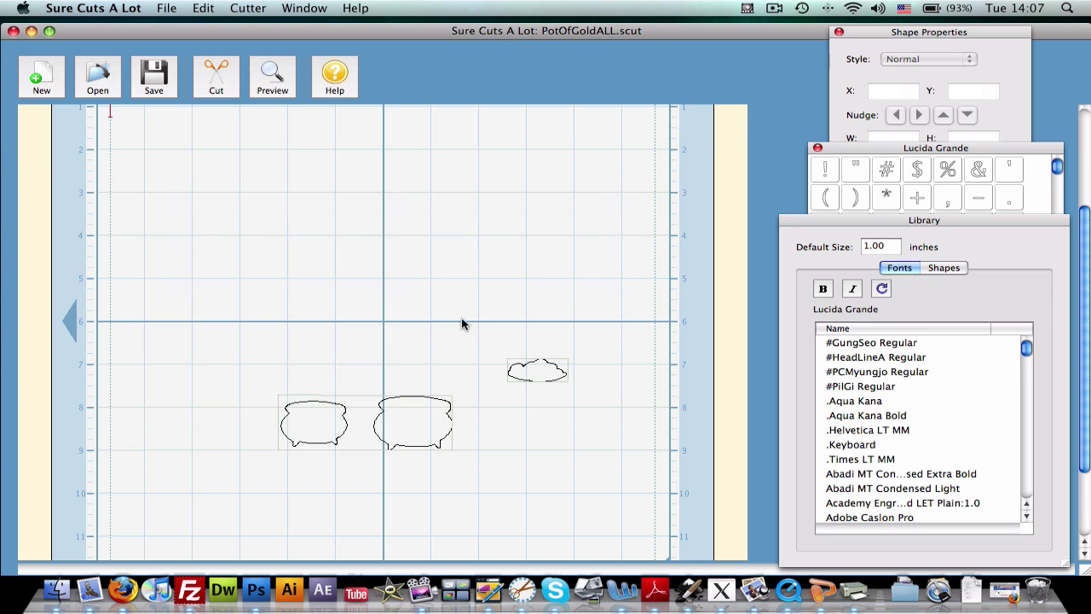
pyautogui.click(524, 373)
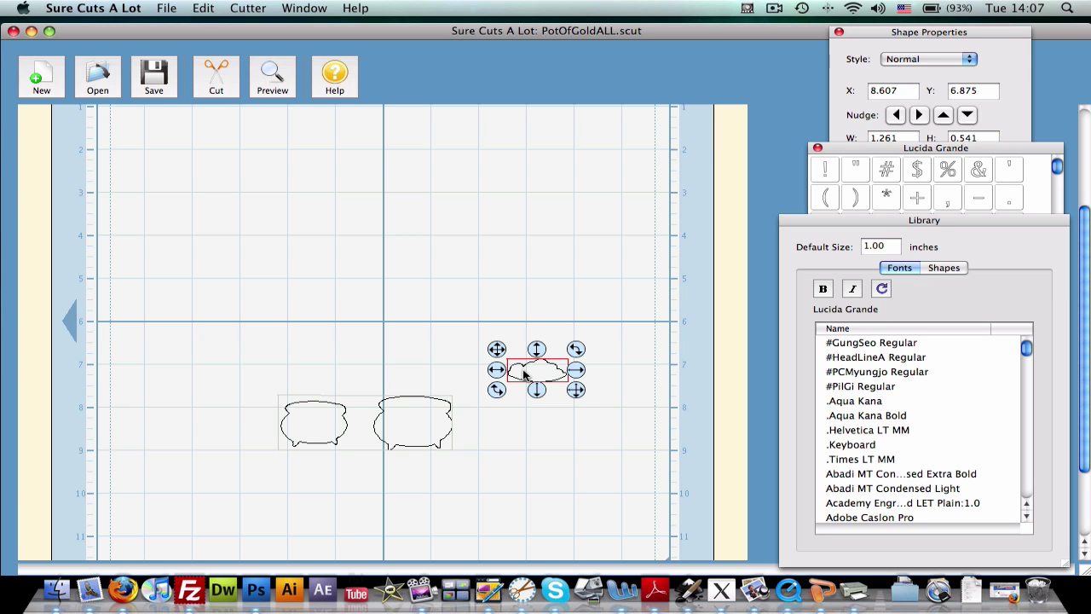
pyautogui.press('Delete')
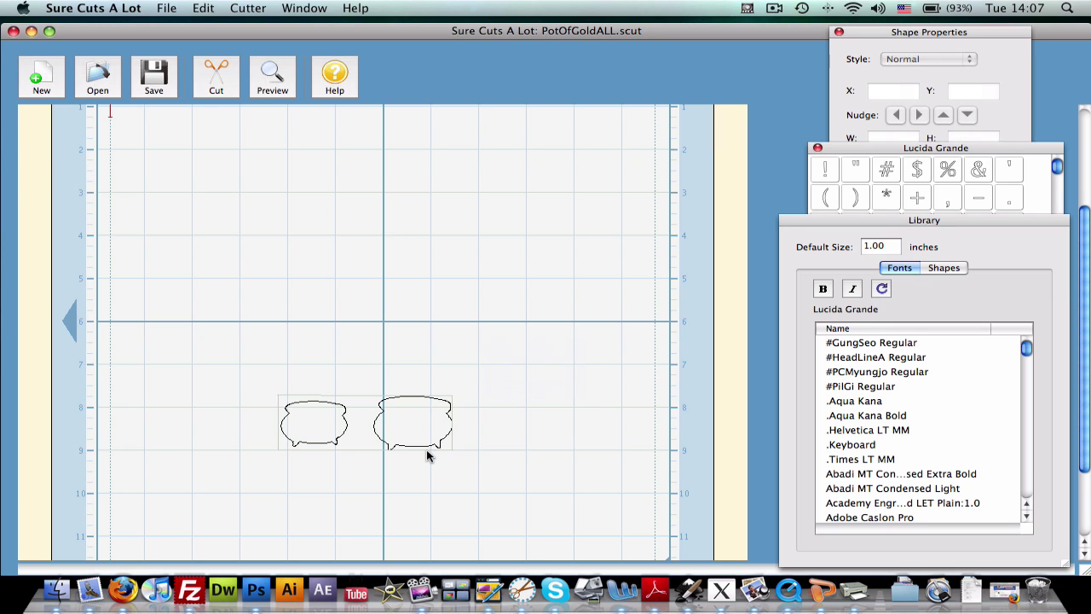
pyautogui.press('super+z')
# Step: Delete both pots and move the gold cloud to the mat's upper left (X 2.304, Y 3.054)
pyautogui.click(395, 420)
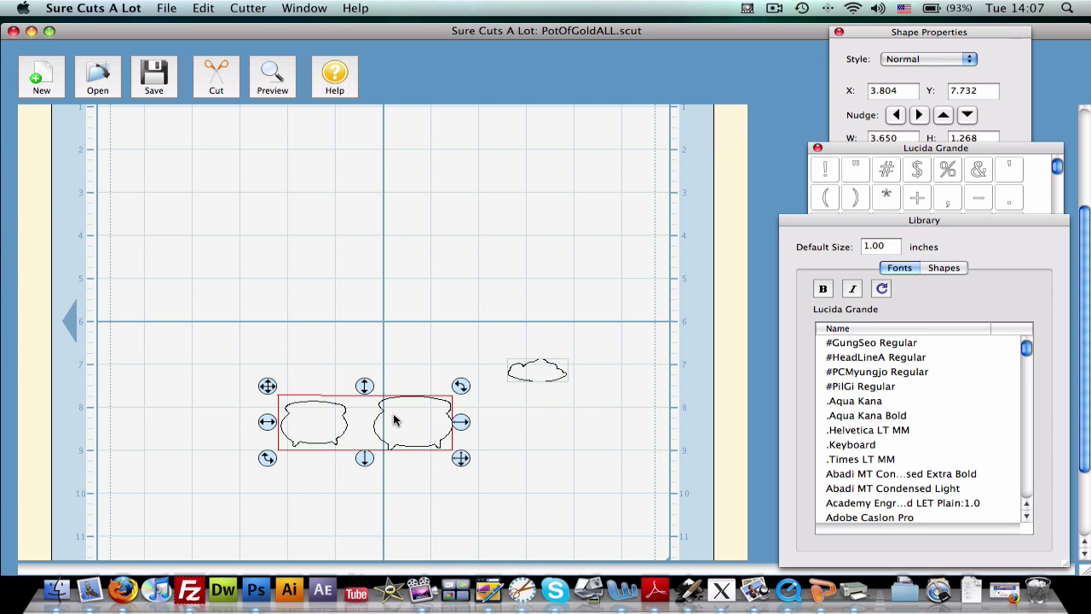
pyautogui.press('Delete')
pyautogui.click(530, 374)
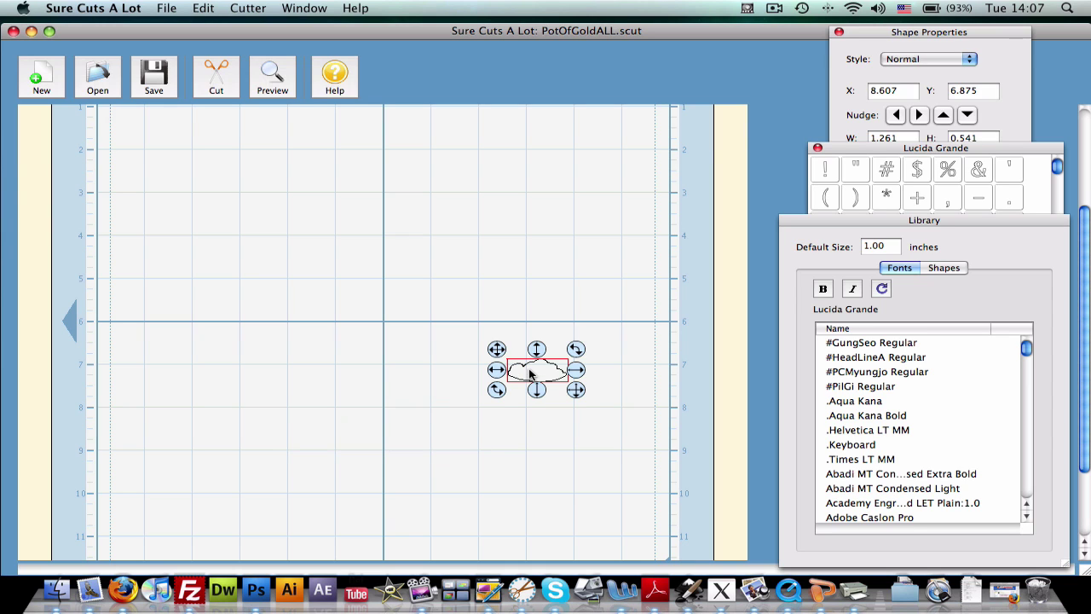
pyautogui.moveTo(496, 348); pyautogui.dragTo(196, 185)
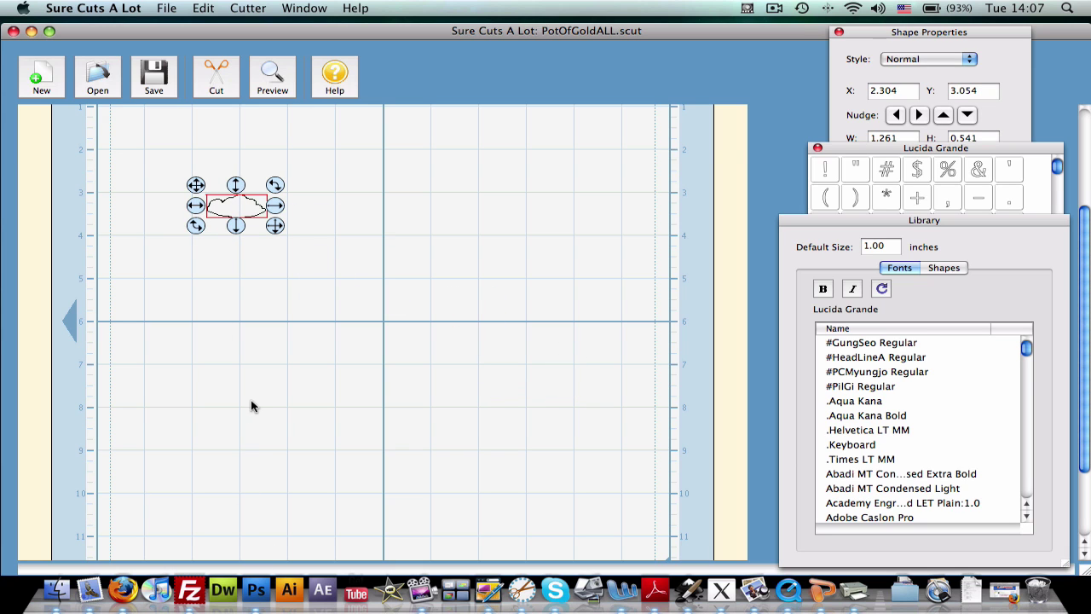
pyautogui.scroll(5, 1087, 263)
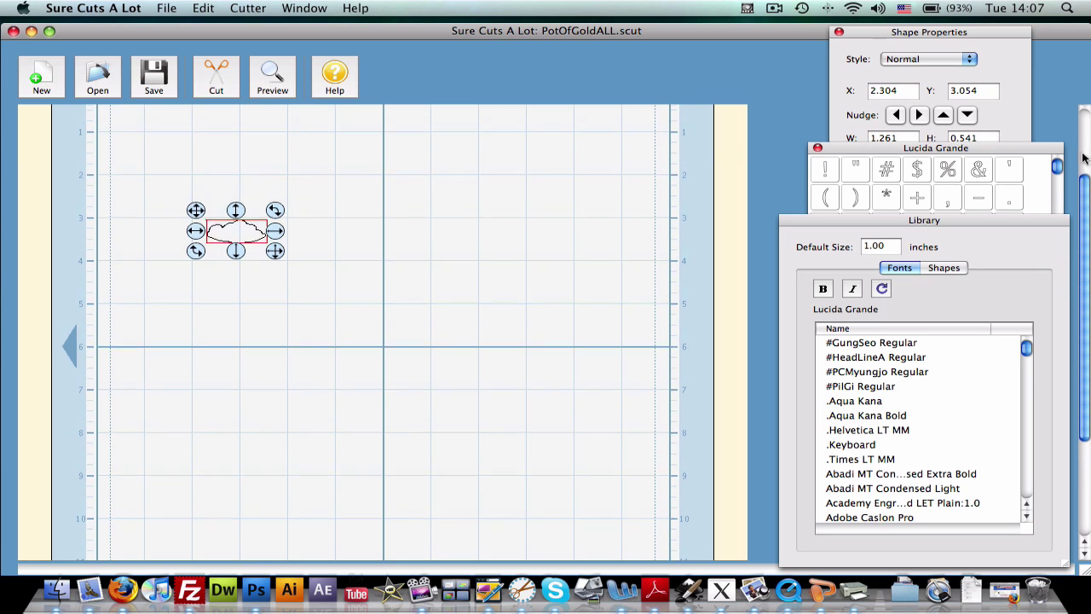